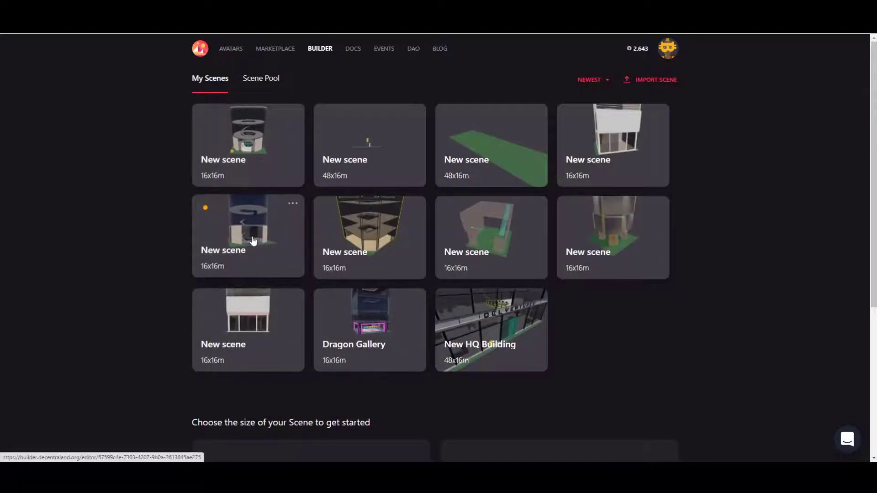
Open the round gallery New scene and show the Round Gallery asset pack's three assets.
{"action": "left_click", "coordinate": [253, 240]}
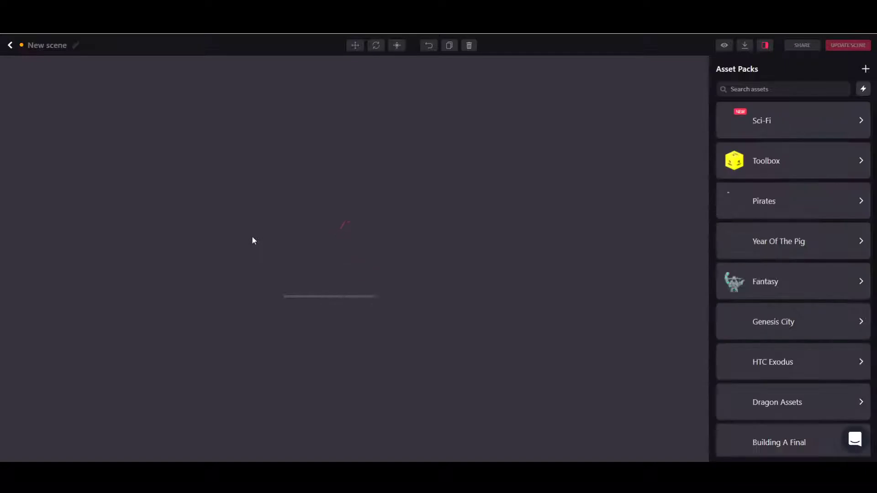
{"action": "scroll", "coordinate": [782, 301], "scroll_direction": "down", "scroll_amount": 4}
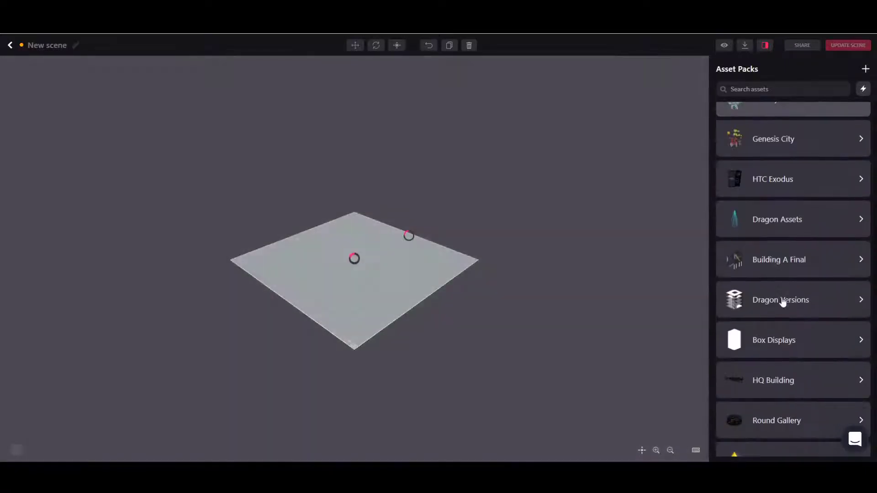
{"action": "scroll", "coordinate": [784, 311], "scroll_direction": "up", "scroll_amount": 4}
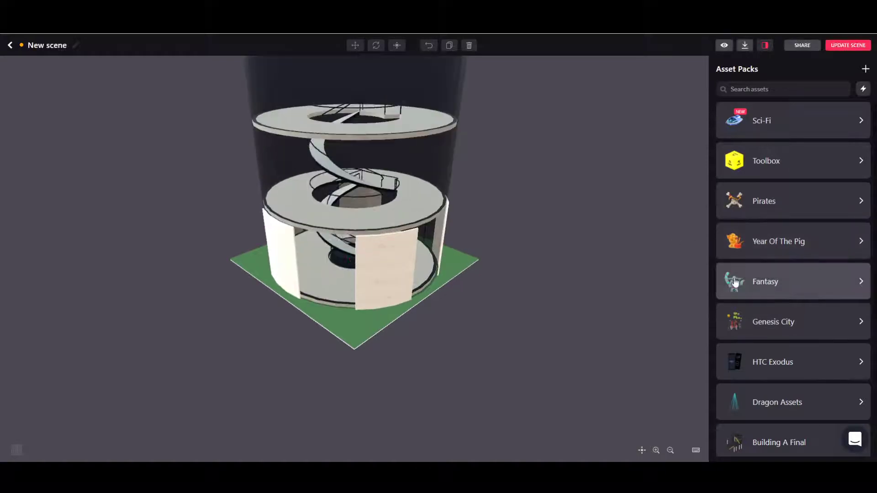
{"action": "scroll", "coordinate": [765, 293], "scroll_direction": "down", "scroll_amount": 5}
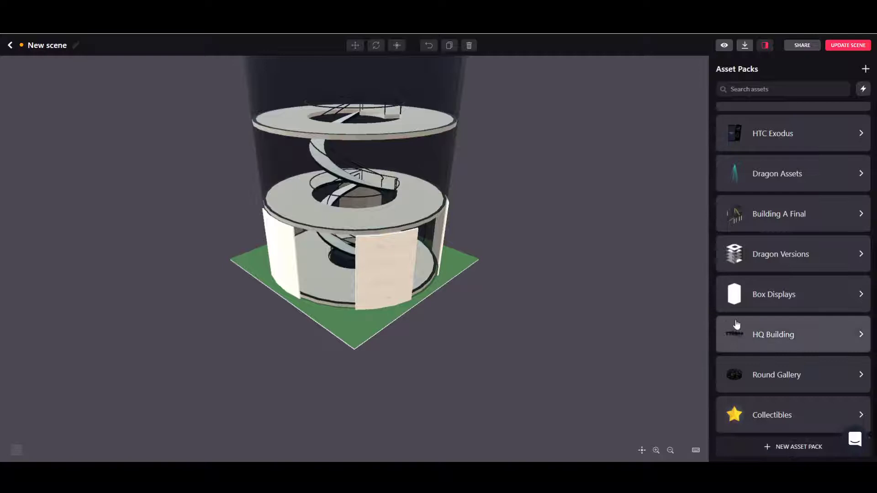
{"action": "left_click", "coordinate": [761, 384]}
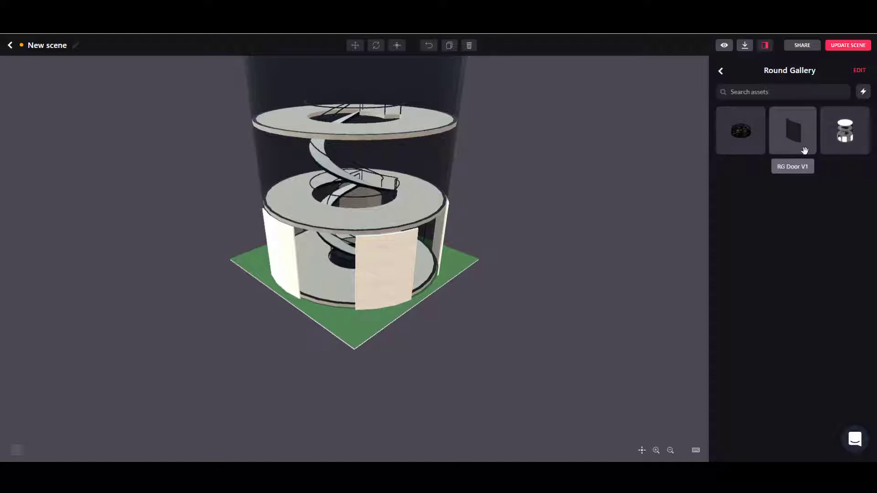
Add the RG Door V1 glass panel and move it into the gallery's front ground-floor opening.
{"action": "left_click_drag", "start_coordinate": [262, 371], "coordinate": [356, 368]}
{"action": "left_click", "coordinate": [790, 141]}
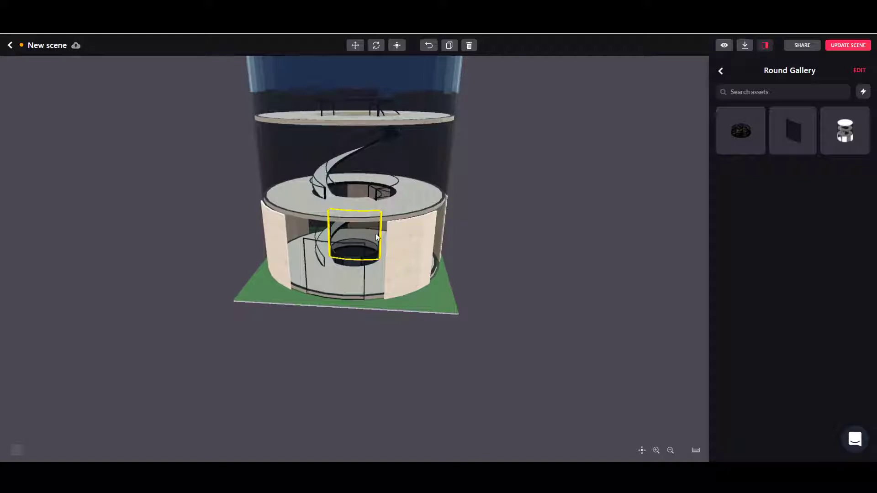
{"action": "left_click", "coordinate": [356, 45]}
{"action": "left_click_drag", "start_coordinate": [353, 269], "coordinate": [338, 310]}
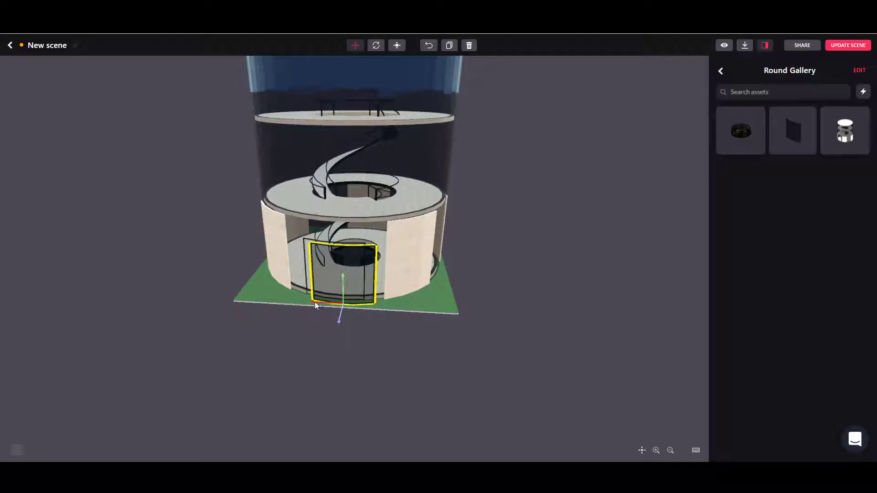
{"action": "left_click_drag", "start_coordinate": [314, 303], "coordinate": [303, 302]}
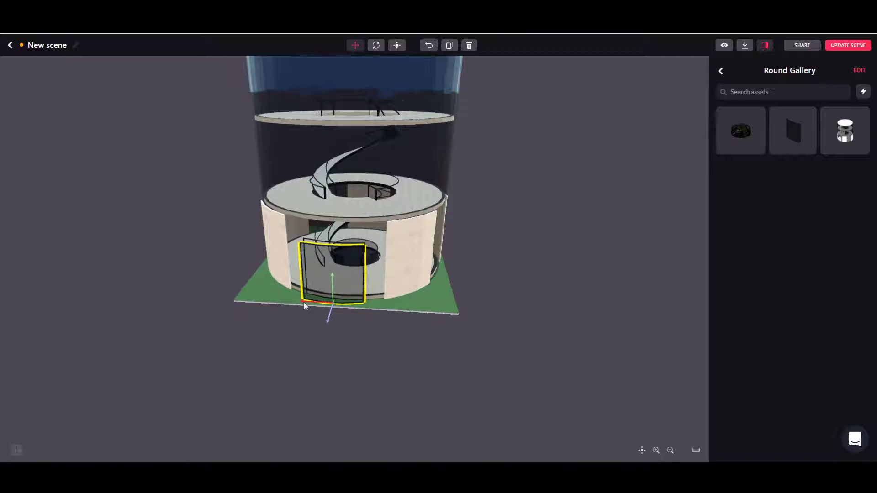
{"action": "left_click", "coordinate": [375, 46]}
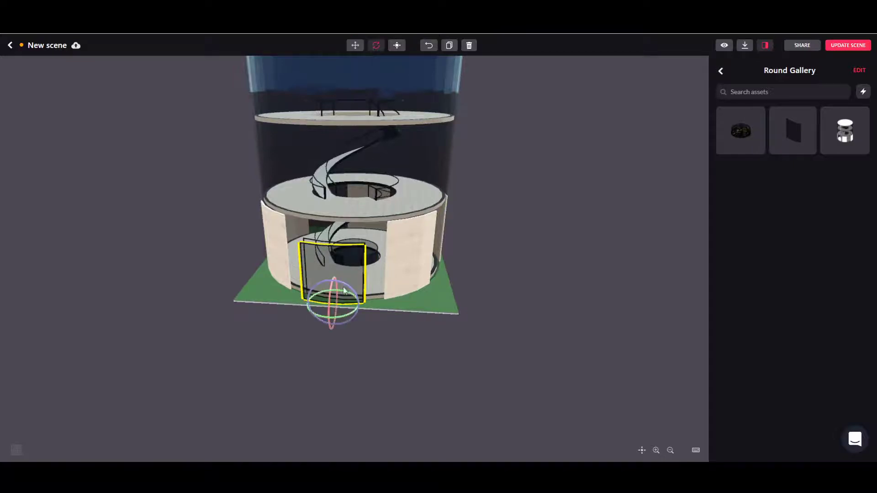
{"action": "left_click", "coordinate": [346, 319]}
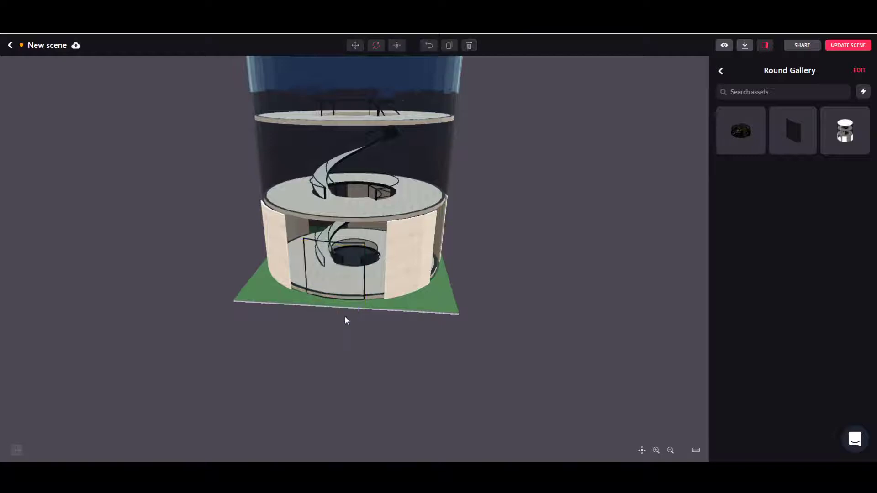
{"action": "left_click", "coordinate": [357, 292]}
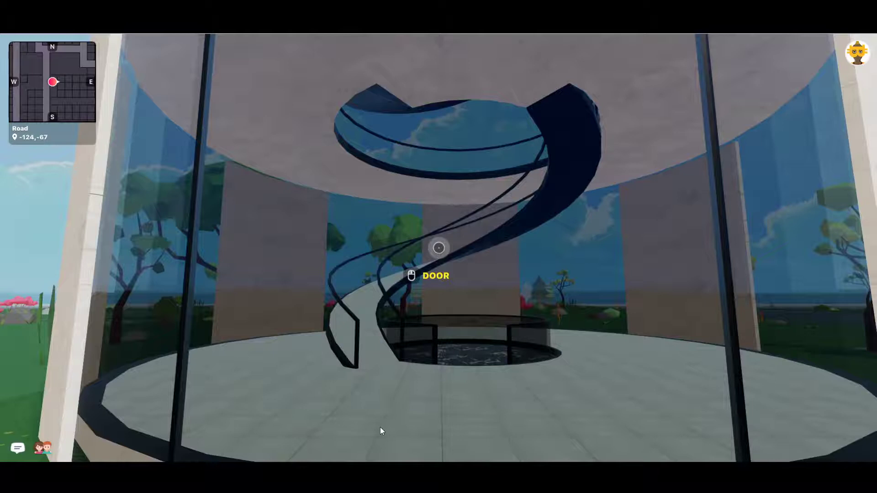
{"action": "left_click", "coordinate": [435, 278]}
{"action": "key", "text": "w"}
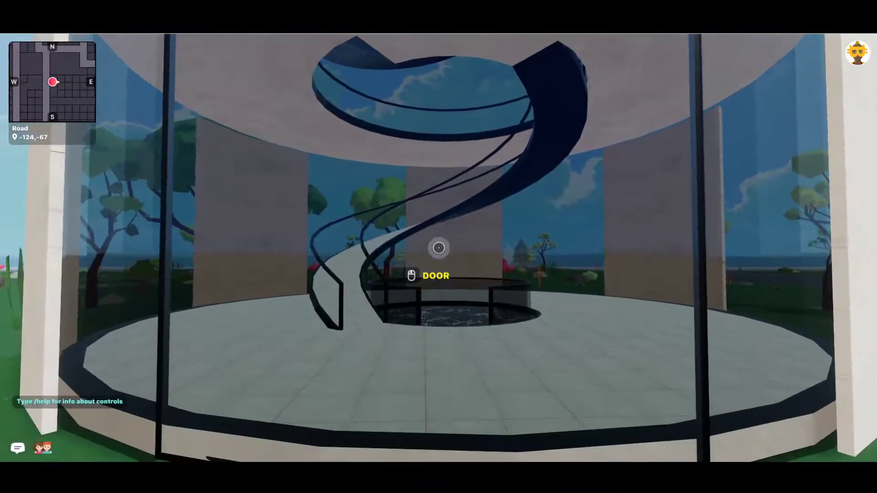
{"action": "key", "text": "a"}
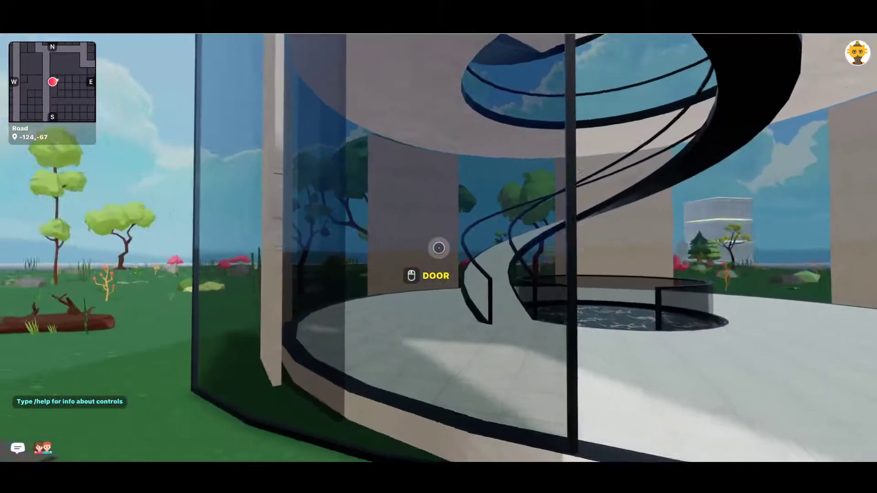
{"action": "key", "text": "a"}
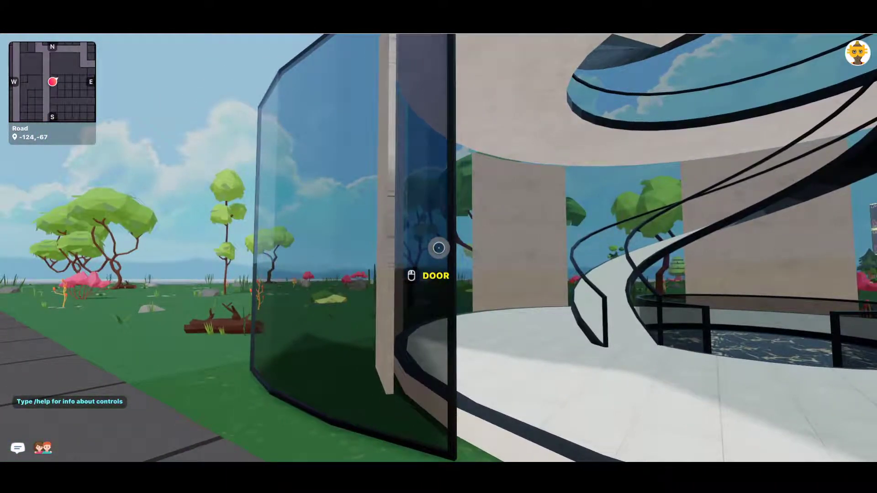
{"action": "left_click", "coordinate": [438, 247]}
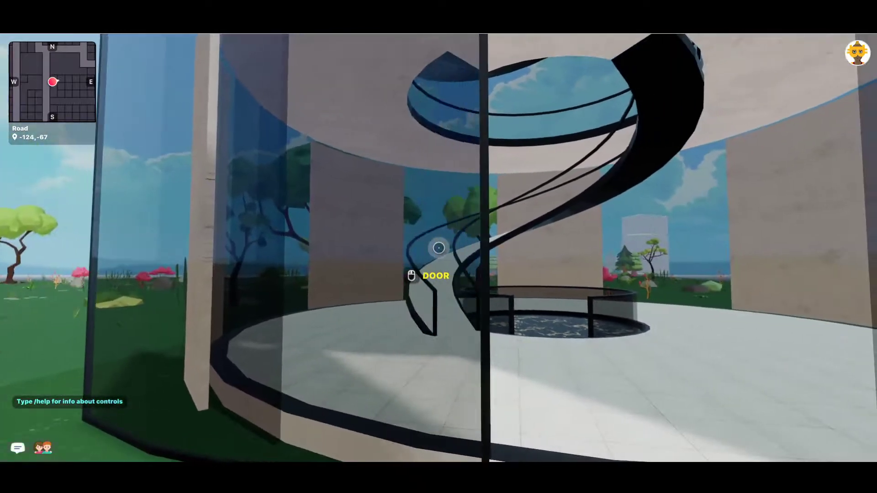
{"action": "key", "text": "w"}
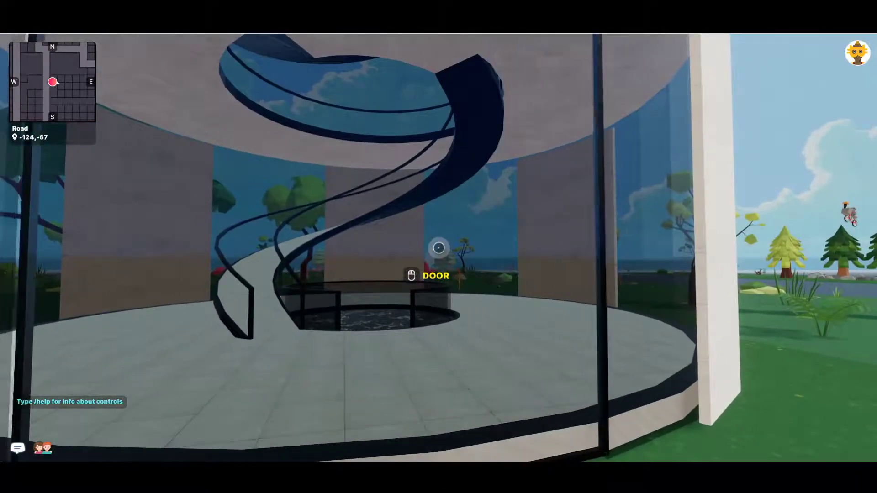
{"action": "key", "text": "w"}
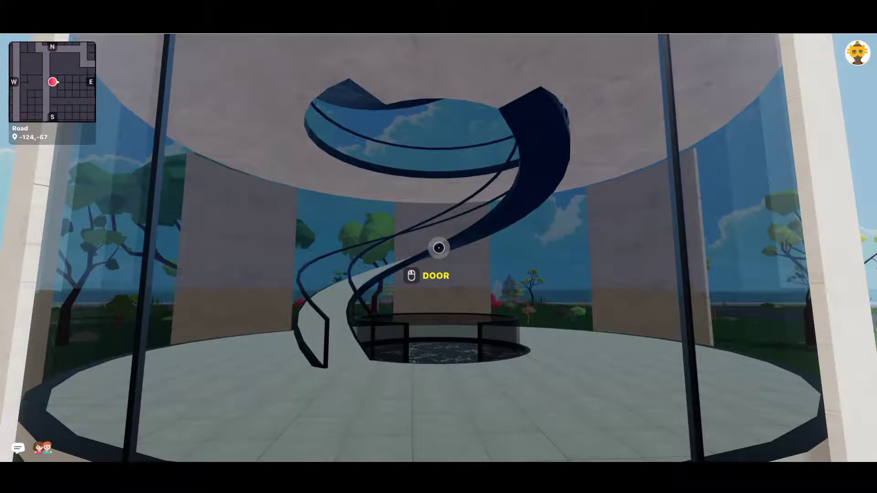
{"action": "key", "text": "w"}
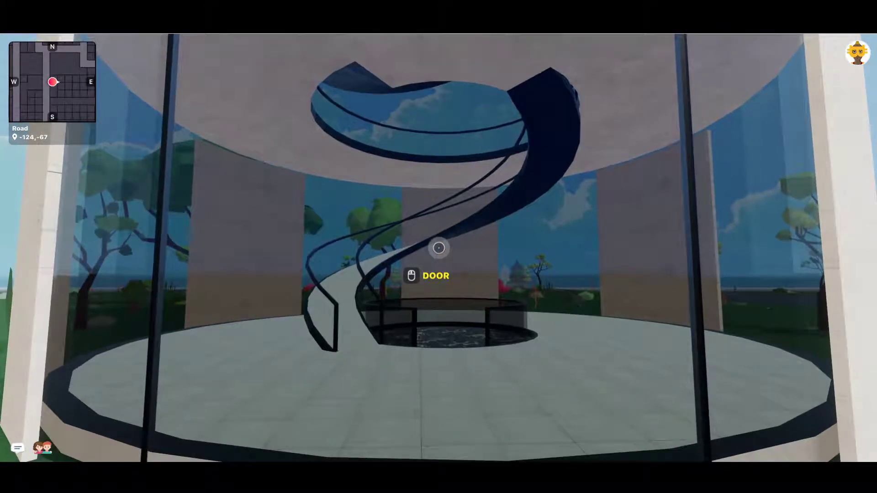
{"action": "left_click_drag", "start_coordinate": [439, 249], "coordinate": [475, 230]}
{"action": "key", "text": "w"}
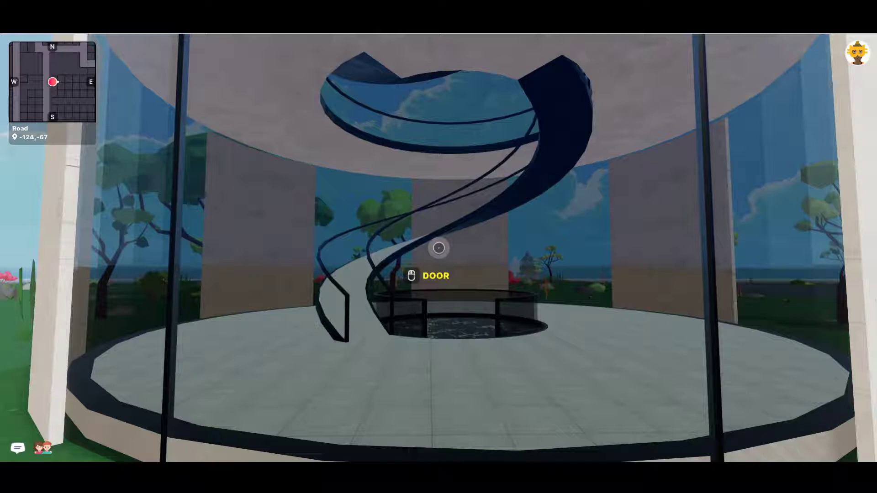
{"action": "key", "text": "s"}
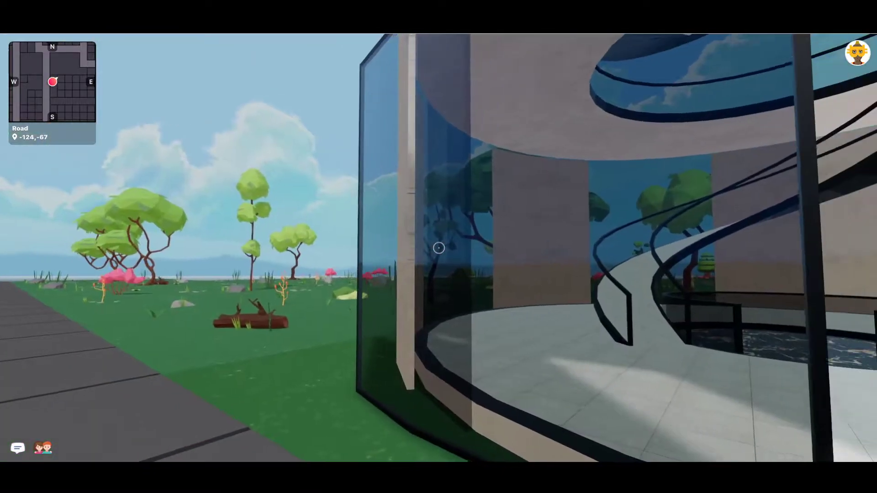
{"action": "key", "text": "w"}
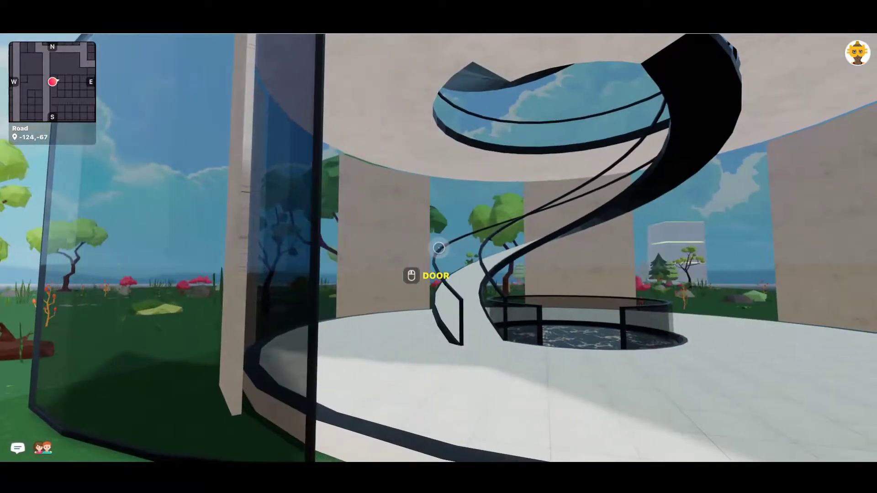
{"action": "key", "text": "Escape"}
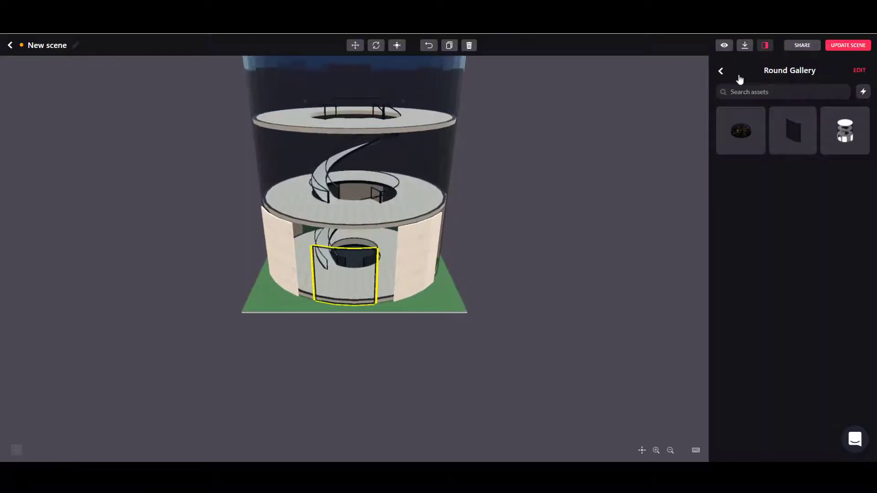
Add the yellow Tools cube from the Toolbox pack and place it at the floor's left edge.
{"action": "left_click", "coordinate": [721, 70]}
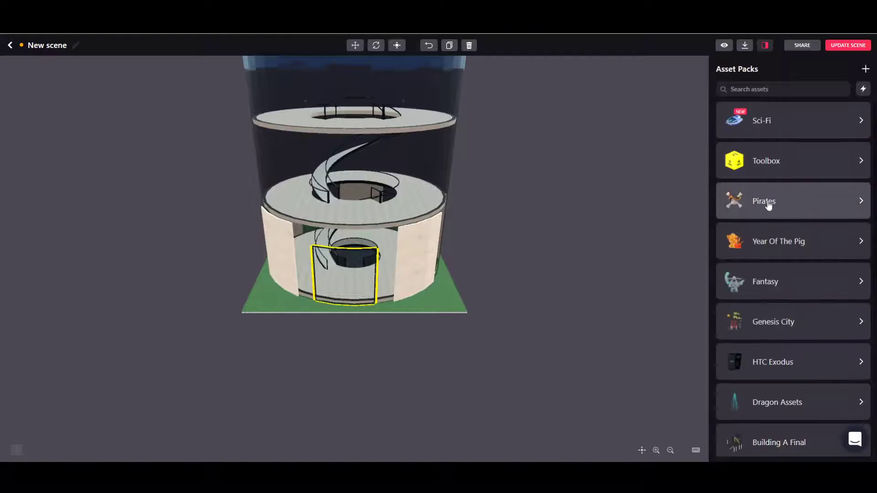
{"action": "left_click", "coordinate": [774, 164]}
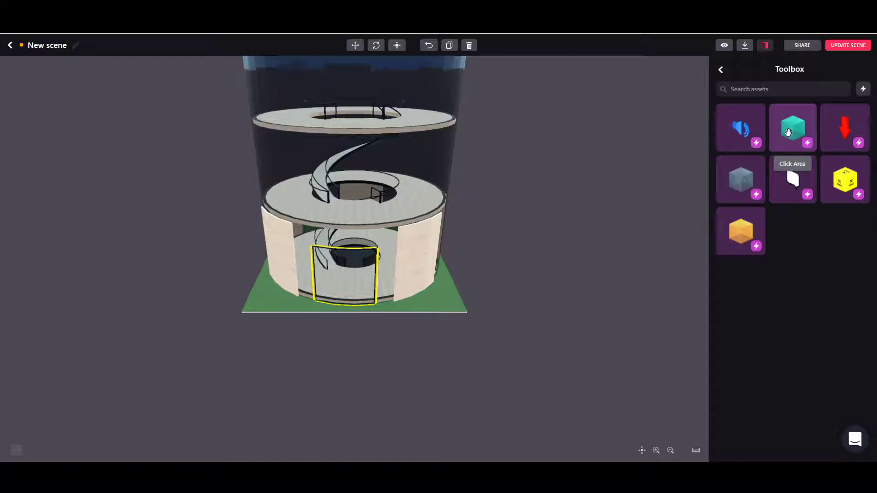
{"action": "left_click", "coordinate": [834, 180]}
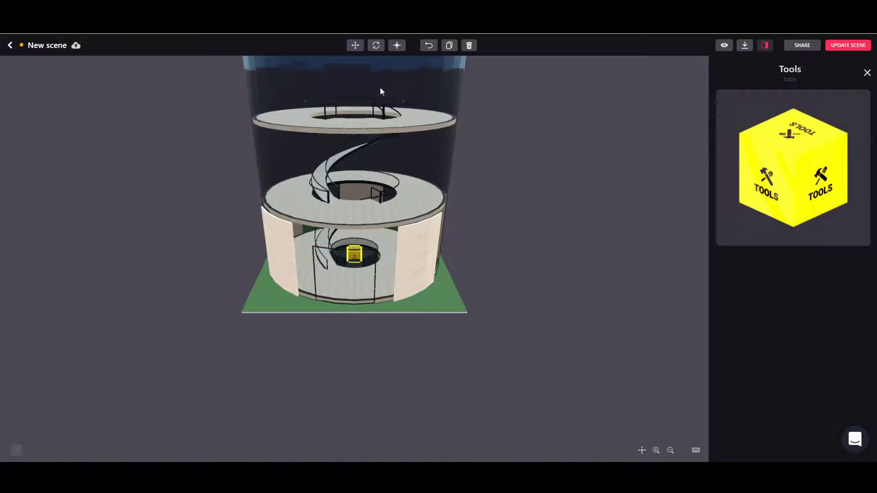
{"action": "left_click", "coordinate": [356, 46]}
{"action": "left_click_drag", "start_coordinate": [355, 268], "coordinate": [312, 309]}
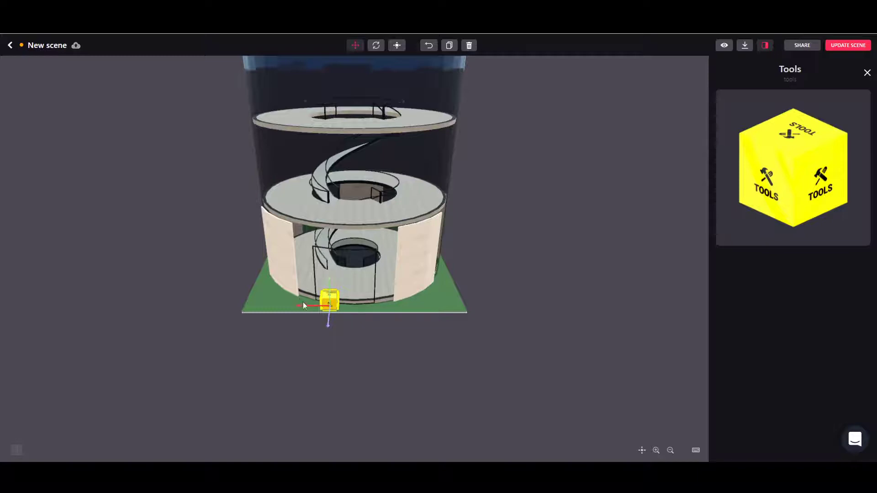
{"action": "left_click_drag", "start_coordinate": [304, 308], "coordinate": [227, 312]}
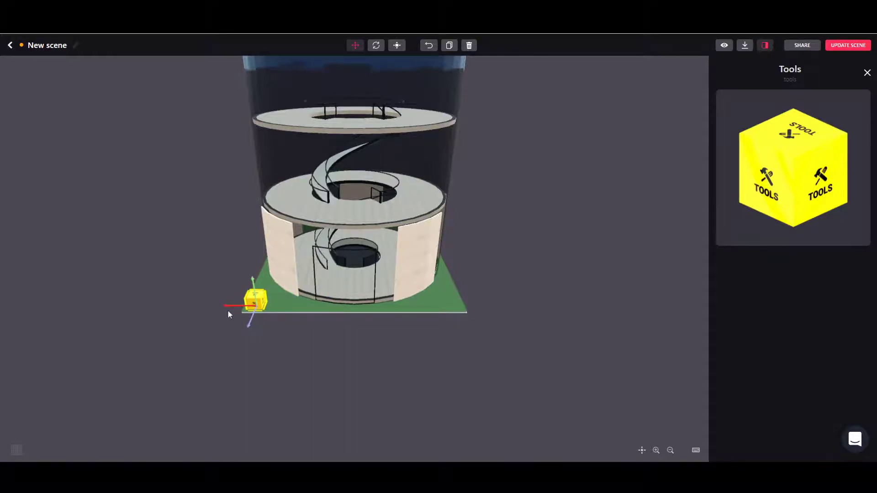
{"action": "left_click", "coordinate": [228, 312]}
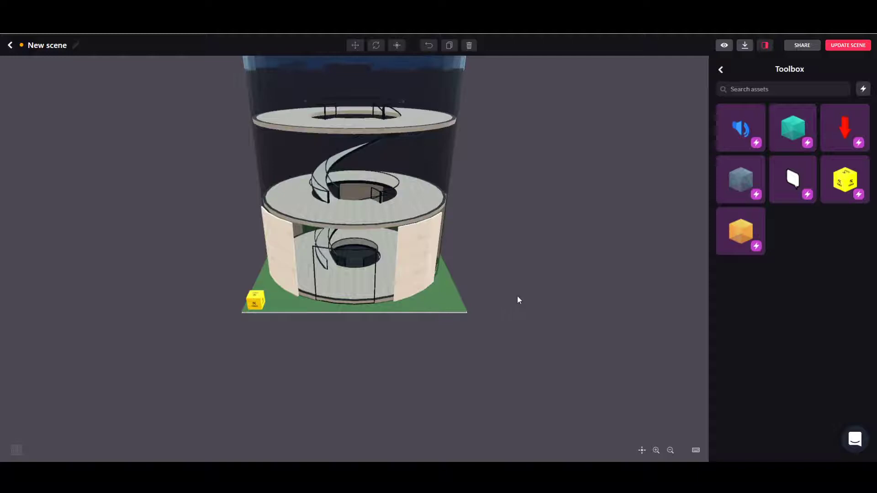
Add a Click Area from the Toolbox and move it down and left toward the doorway.
{"action": "left_click", "coordinate": [787, 130]}
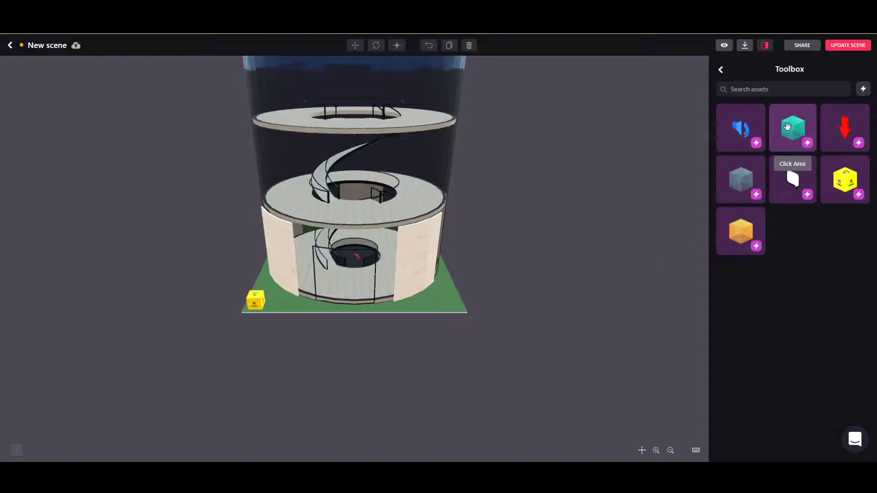
{"action": "left_click", "coordinate": [355, 45]}
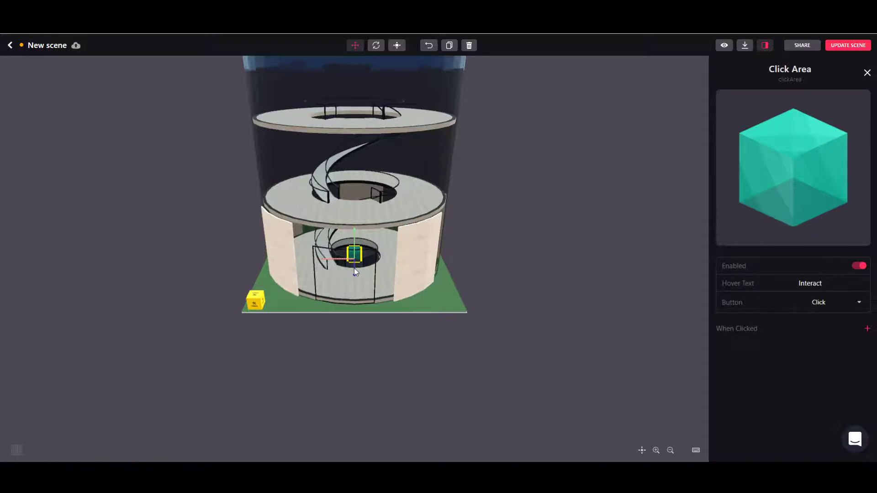
{"action": "left_click_drag", "start_coordinate": [355, 267], "coordinate": [354, 320]}
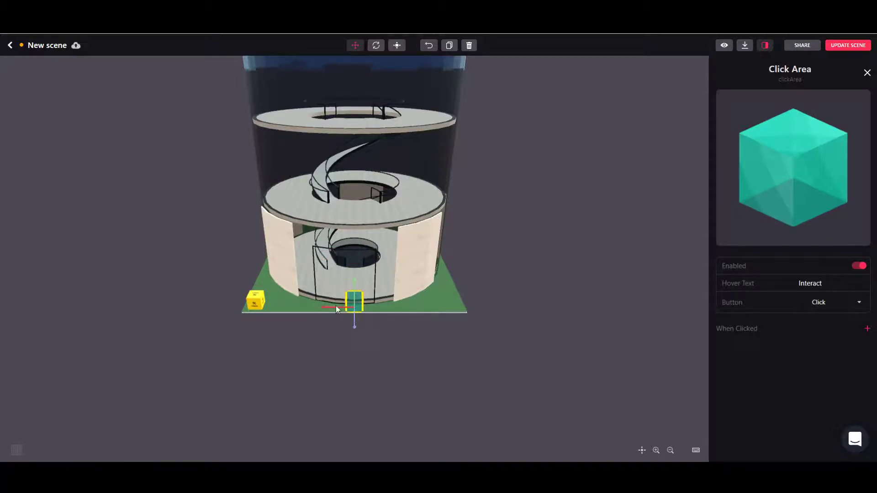
{"action": "left_click_drag", "start_coordinate": [335, 307], "coordinate": [321, 304]}
Scale the click area taller and wider to span the doorway, rotating it slightly to fit.
{"action": "left_click", "coordinate": [397, 45]}
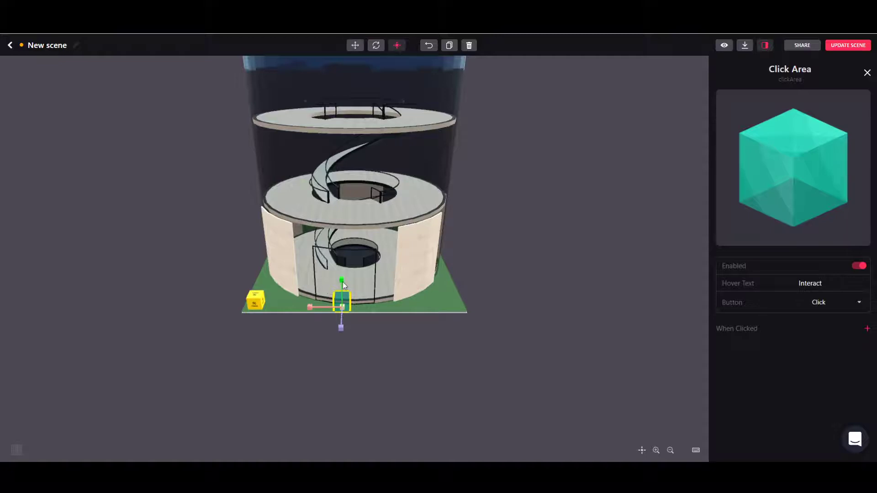
{"action": "left_click_drag", "start_coordinate": [344, 283], "coordinate": [341, 277]}
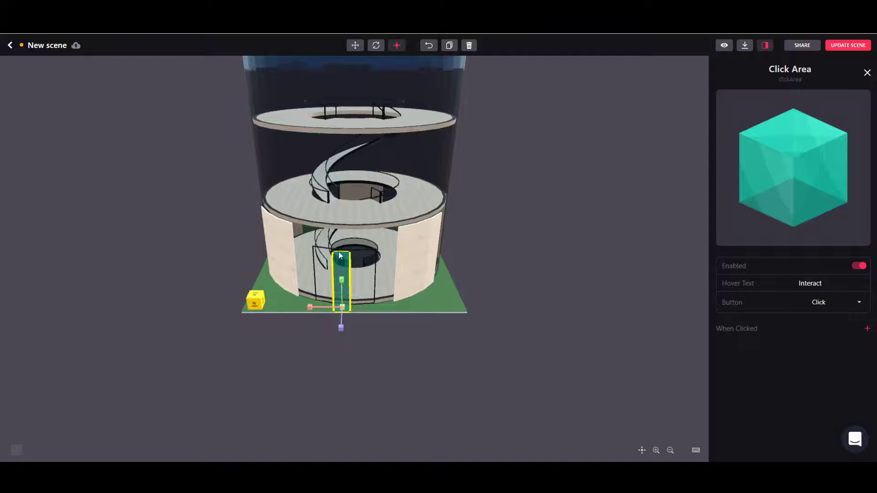
{"action": "left_click_drag", "start_coordinate": [308, 306], "coordinate": [270, 305]}
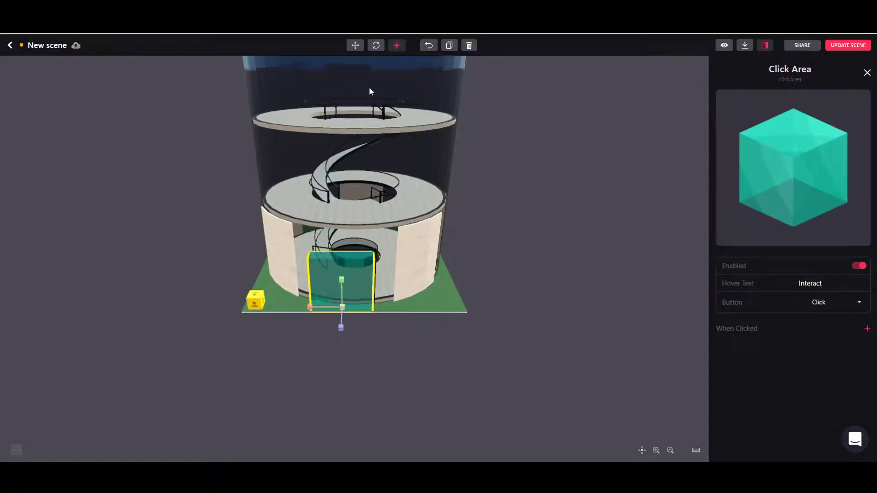
{"action": "left_click", "coordinate": [376, 44]}
{"action": "left_click_drag", "start_coordinate": [347, 323], "coordinate": [342, 324]}
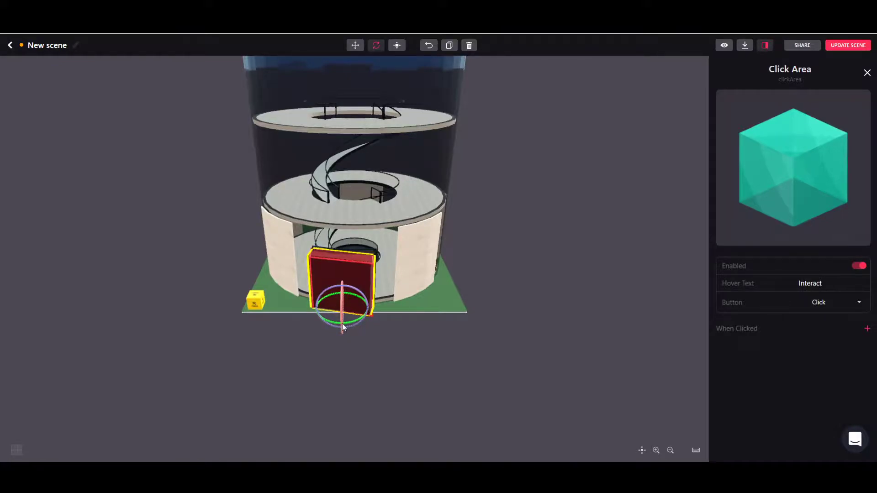
{"action": "left_click", "coordinate": [355, 46]}
{"action": "left_click_drag", "start_coordinate": [340, 327], "coordinate": [341, 319]}
{"action": "left_click", "coordinate": [320, 388]}
{"action": "left_click_drag", "start_coordinate": [320, 388], "coordinate": [313, 349]}
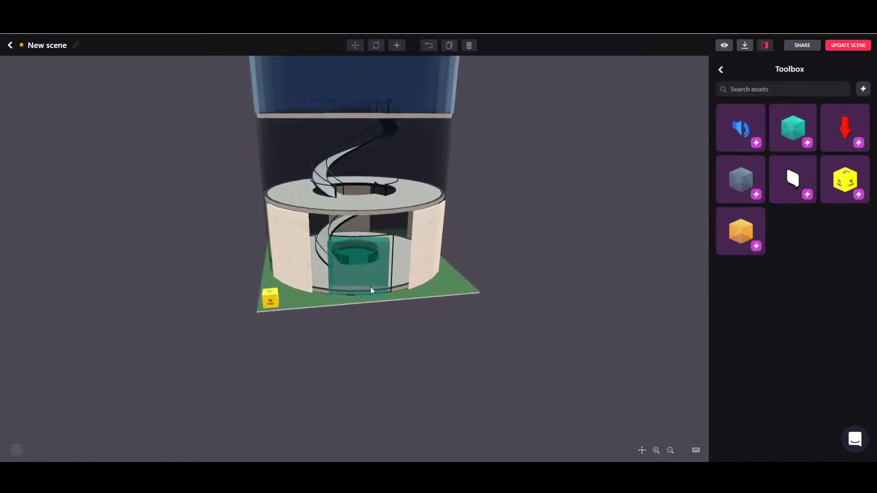
Change the click area's hover text from 'Interact' to 'Door'.
{"action": "left_click", "coordinate": [358, 261]}
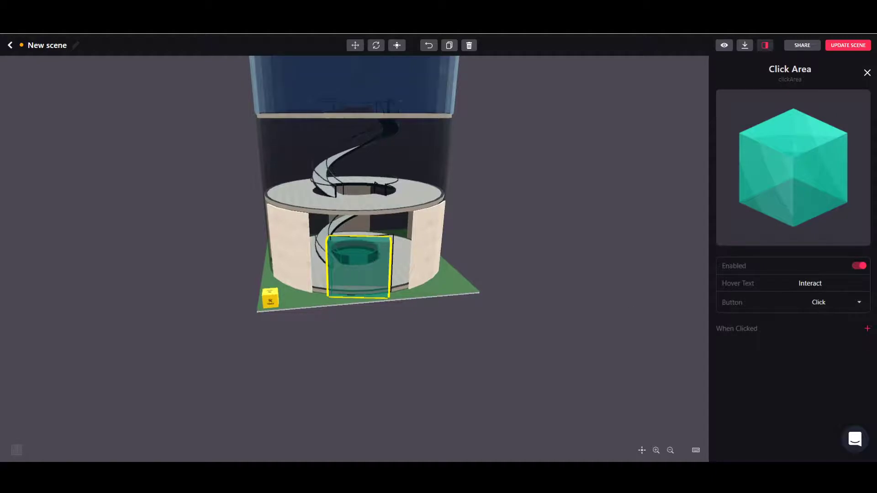
{"action": "left_click_drag", "start_coordinate": [831, 279], "coordinate": [781, 291]}
{"action": "type", "text": "Door"}
Add a When Clicked Move Item action on rgDoorV with speed 3 and Y 4.
{"action": "left_click", "coordinate": [867, 330]}
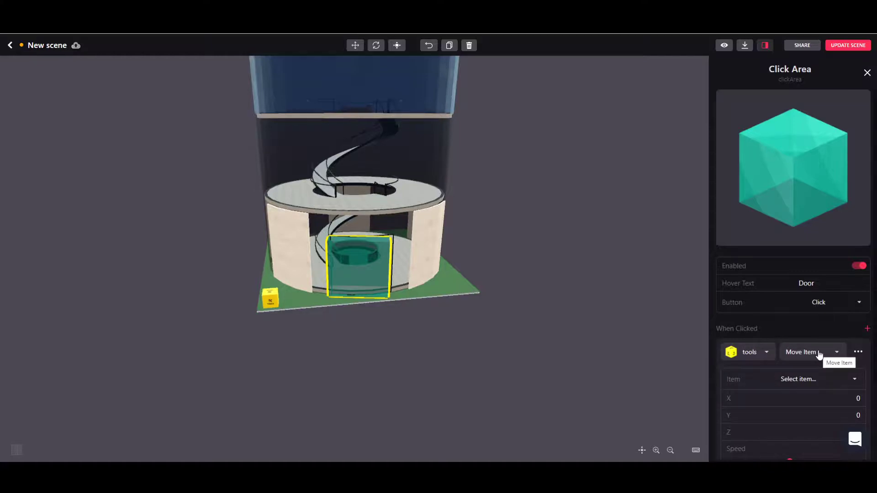
{"action": "scroll", "coordinate": [819, 355], "scroll_direction": "down", "scroll_amount": 1}
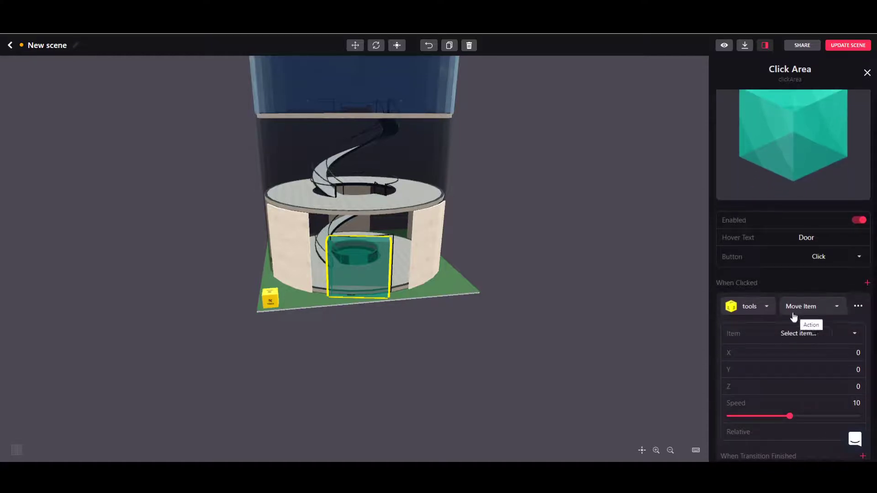
{"action": "left_click", "coordinate": [835, 339]}
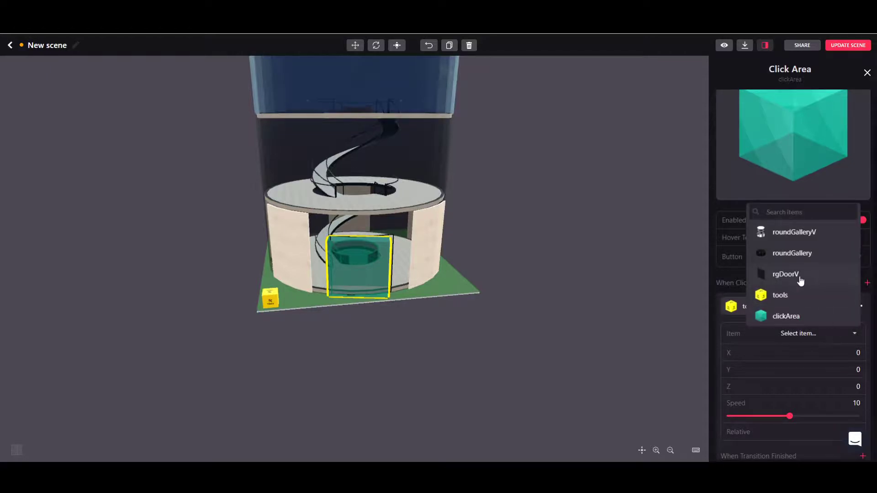
{"action": "left_click", "coordinate": [786, 274]}
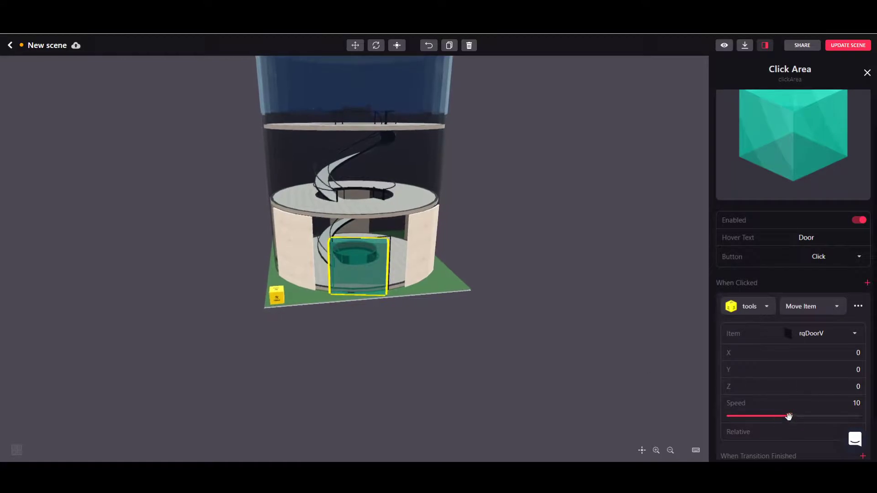
{"action": "left_click_drag", "start_coordinate": [790, 417], "coordinate": [738, 419]}
{"action": "left_click", "coordinate": [858, 369]}
{"action": "type", "text": "4"}
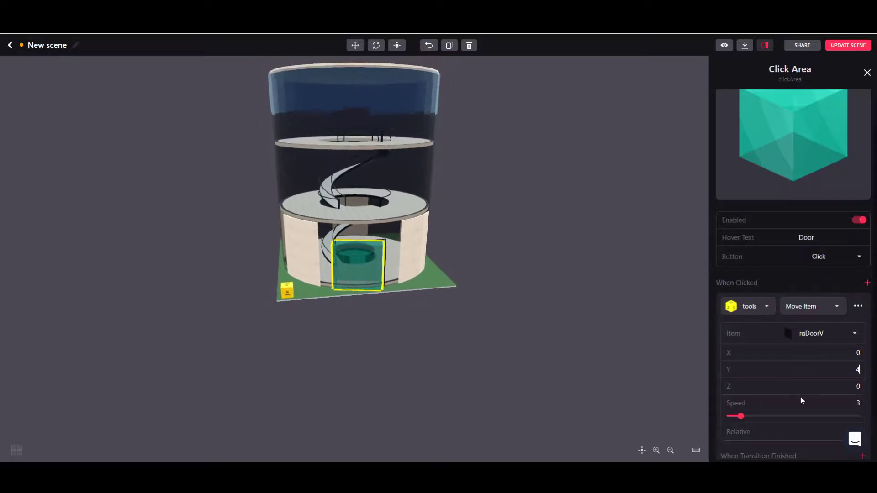
{"action": "scroll", "coordinate": [800, 399], "scroll_direction": "down", "scroll_amount": 1}
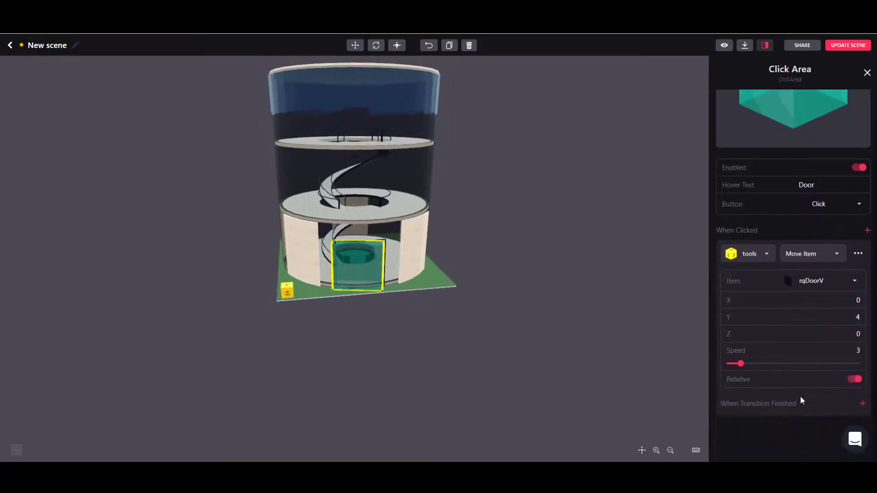
Add a 3-second Delay under When Transition Finished.
{"action": "left_click", "coordinate": [863, 404]}
{"action": "scroll", "coordinate": [863, 409], "scroll_direction": "down", "scroll_amount": 1}
{"action": "scroll", "coordinate": [863, 409], "scroll_direction": "down", "scroll_amount": 3}
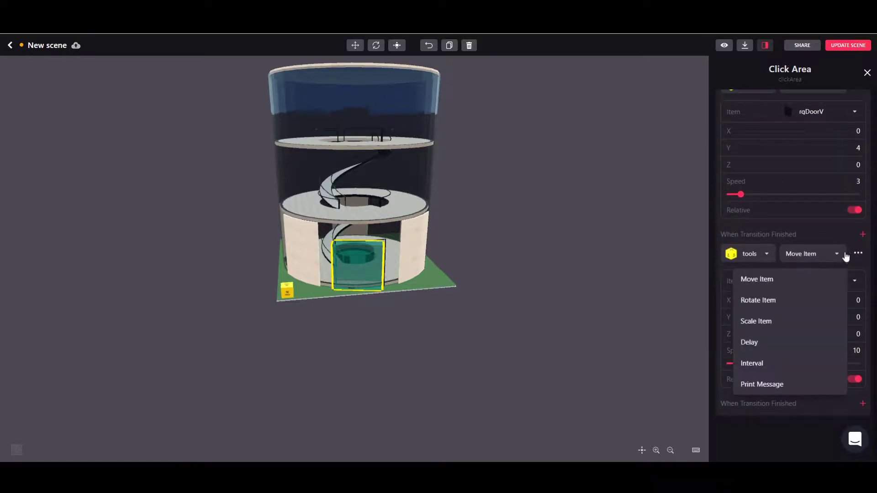
{"action": "left_click", "coordinate": [837, 254]}
{"action": "left_click", "coordinate": [768, 346]}
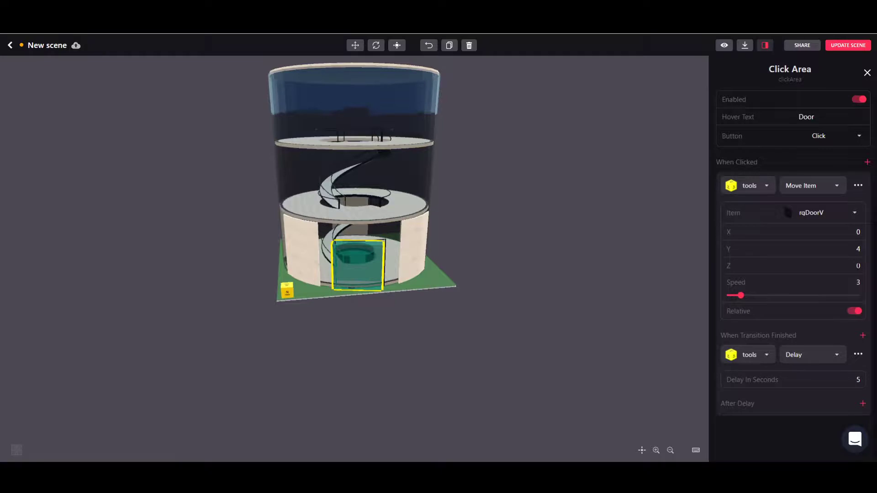
{"action": "double_click", "coordinate": [857, 380]}
{"action": "type", "text": "3"}
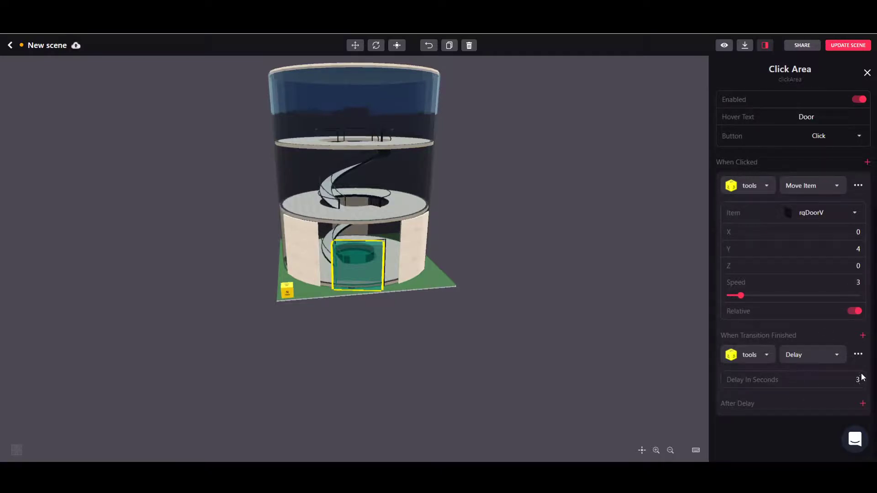
Under After Delay, add a Move Item on rgDoorV with speed 3 and Y -4.
{"action": "left_click", "coordinate": [863, 403]}
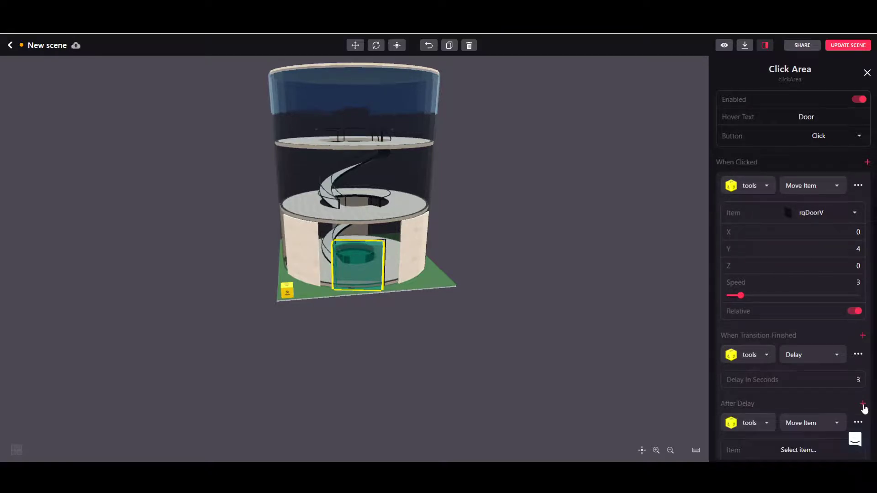
{"action": "scroll", "coordinate": [736, 388], "scroll_direction": "down", "scroll_amount": 3}
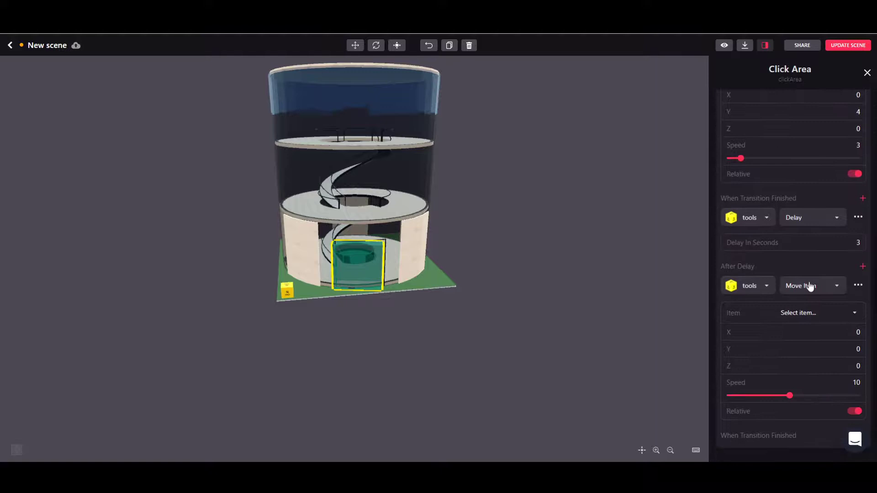
{"action": "left_click", "coordinate": [811, 316]}
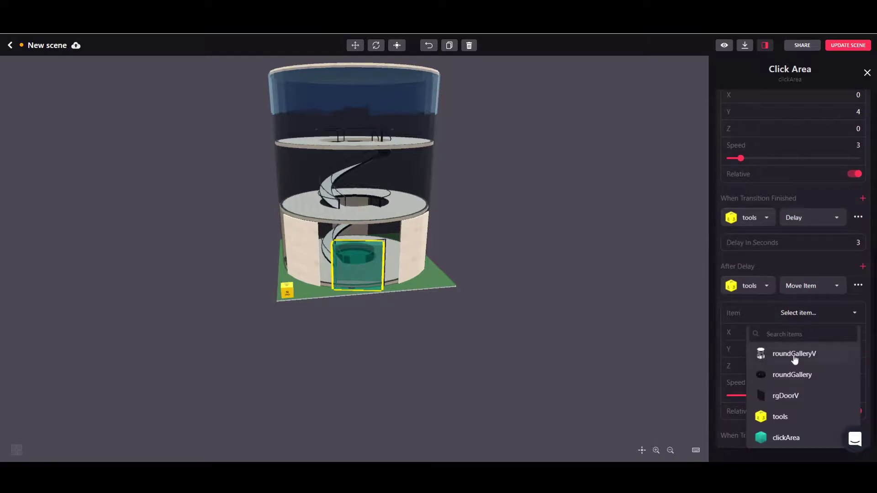
{"action": "left_click", "coordinate": [785, 396]}
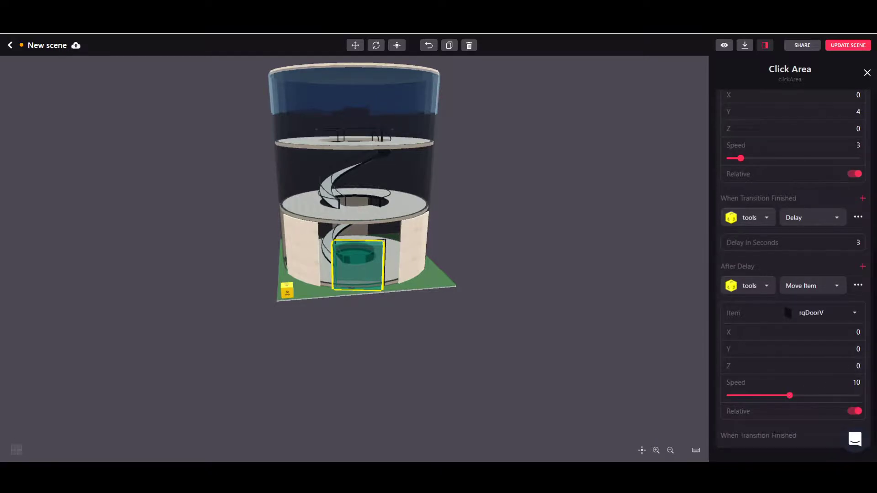
{"action": "left_click_drag", "start_coordinate": [789, 395], "coordinate": [741, 395]}
{"action": "key", "text": "Delete"}
{"action": "type", "text": "-4"}
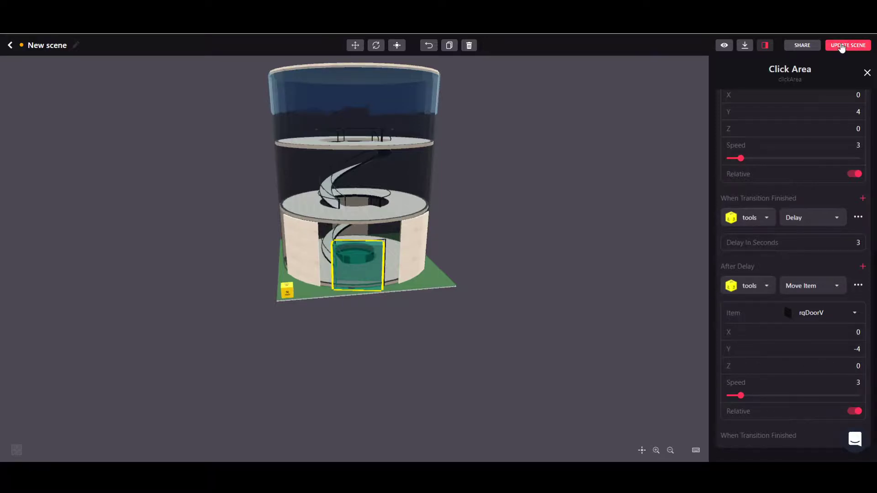
Update and publish the gallery scene to the land, then reload the world.
{"action": "left_click", "coordinate": [842, 46]}
{"action": "left_click", "coordinate": [444, 348]}
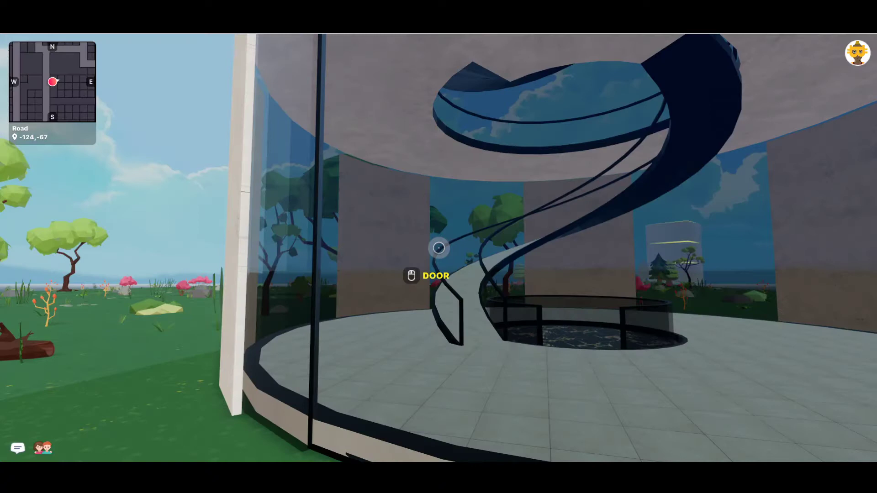
{"action": "left_click", "coordinate": [438, 247]}
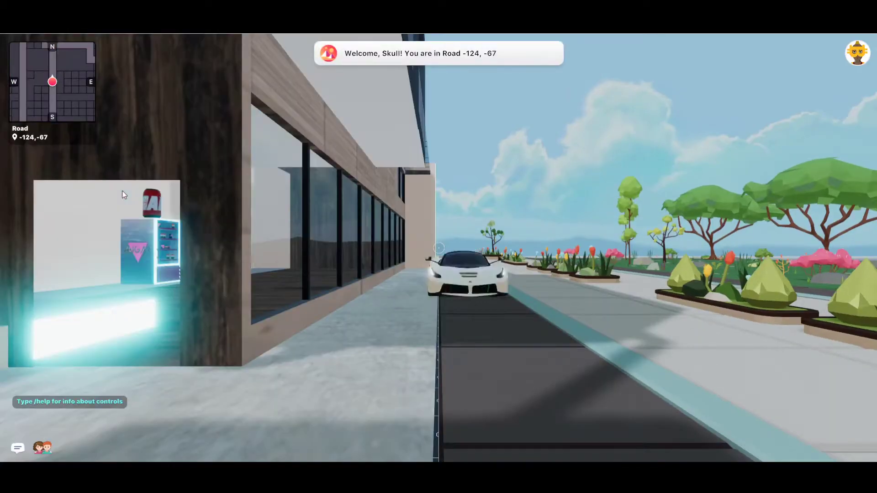
Walk up to the glass tower and click the door to test it opening and closing.
{"action": "left_click_drag", "start_coordinate": [438, 247], "coordinate": [439, 247]}
{"action": "key", "text": "w"}
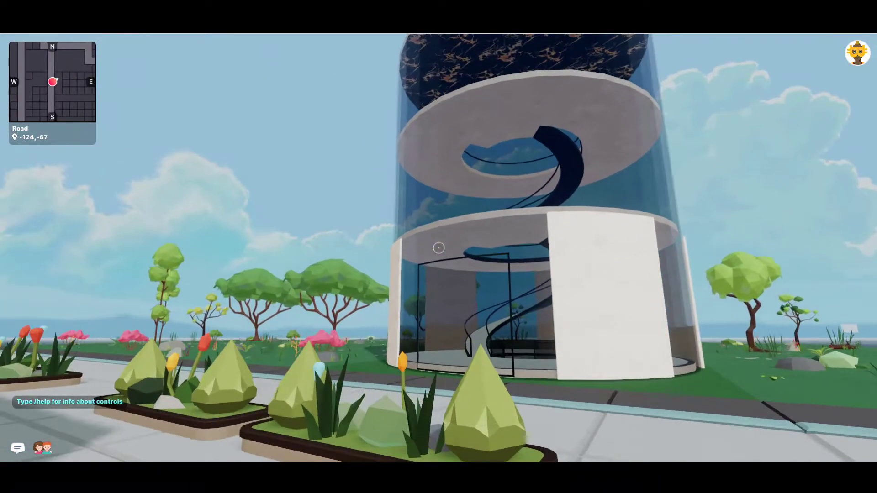
{"action": "key", "text": "w"}
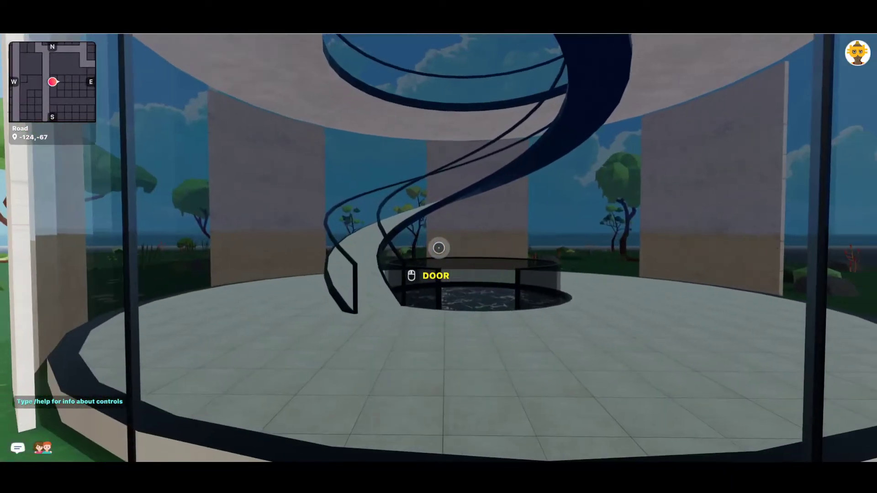
{"action": "left_click", "coordinate": [438, 248]}
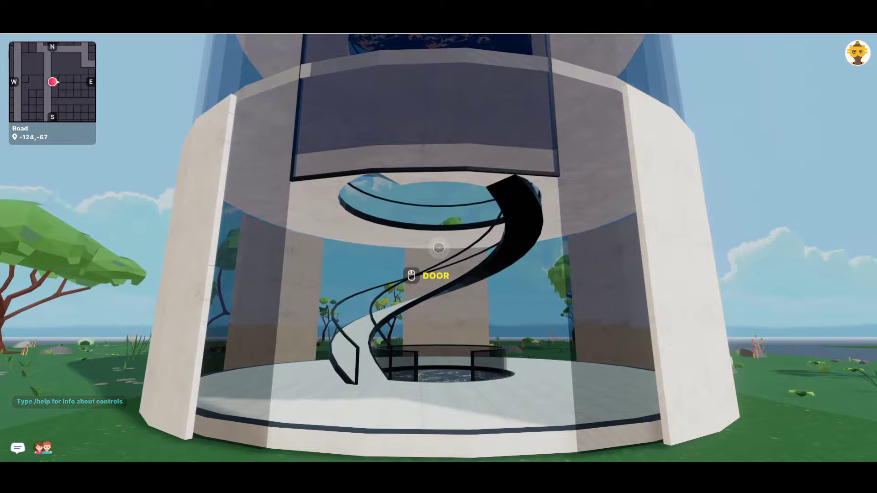
{"action": "left_click", "coordinate": [439, 247]}
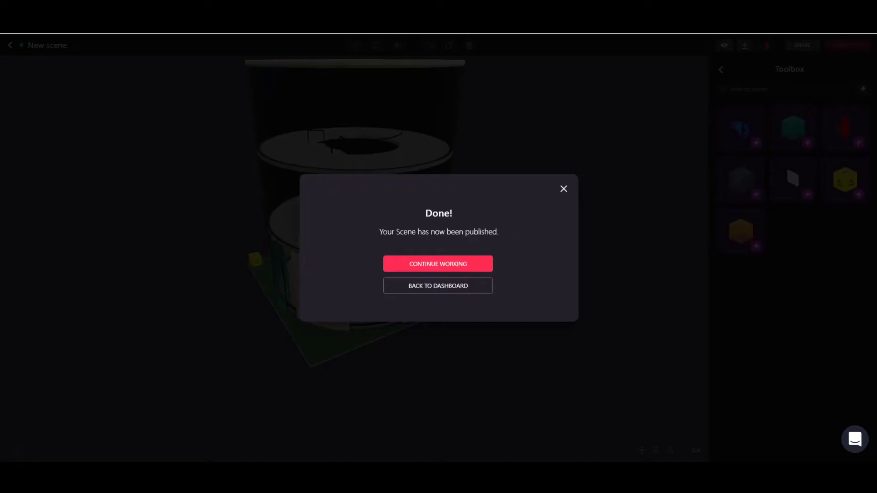
Dismiss the Done dialog and set the click area's opening move X distance to 4.
{"action": "left_click", "coordinate": [564, 189]}
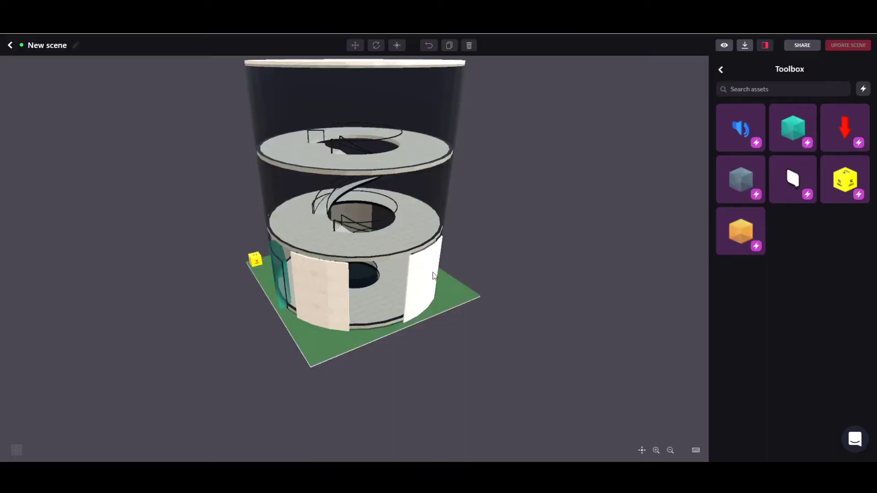
{"action": "left_click_drag", "start_coordinate": [272, 295], "coordinate": [261, 335]}
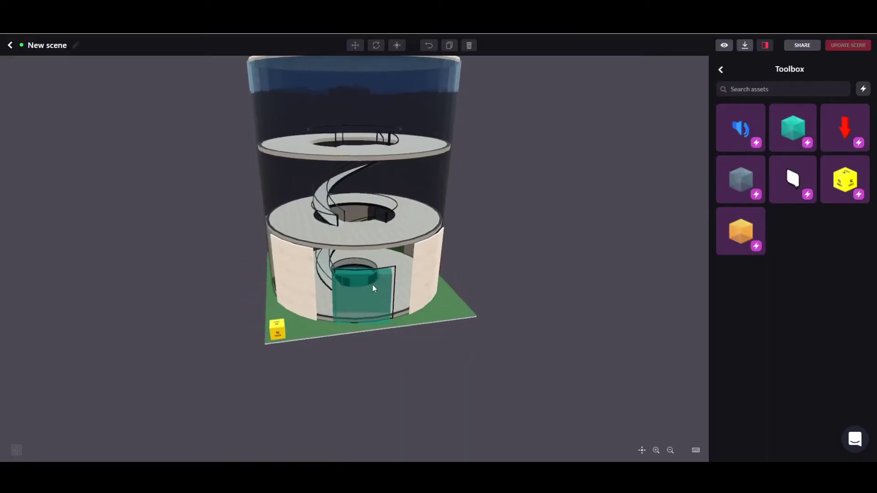
{"action": "left_click", "coordinate": [372, 285]}
{"action": "scroll", "coordinate": [842, 384], "scroll_direction": "down", "scroll_amount": 1}
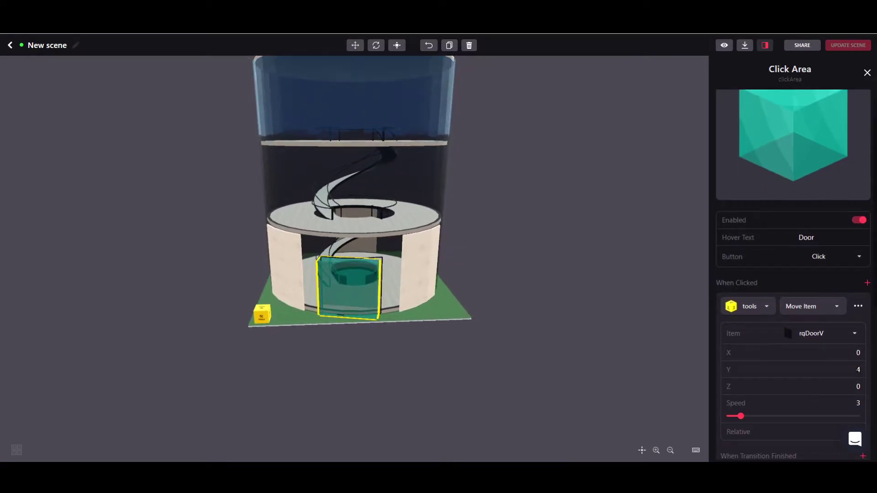
{"action": "left_click", "coordinate": [865, 373]}
{"action": "left_click", "coordinate": [857, 354]}
{"action": "key", "text": "Delete"}
{"action": "type", "text": "4"}
Change the after-delay return move to Y 0 and X -4 for a sideways slide.
{"action": "scroll", "coordinate": [788, 359], "scroll_direction": "down", "scroll_amount": 6}
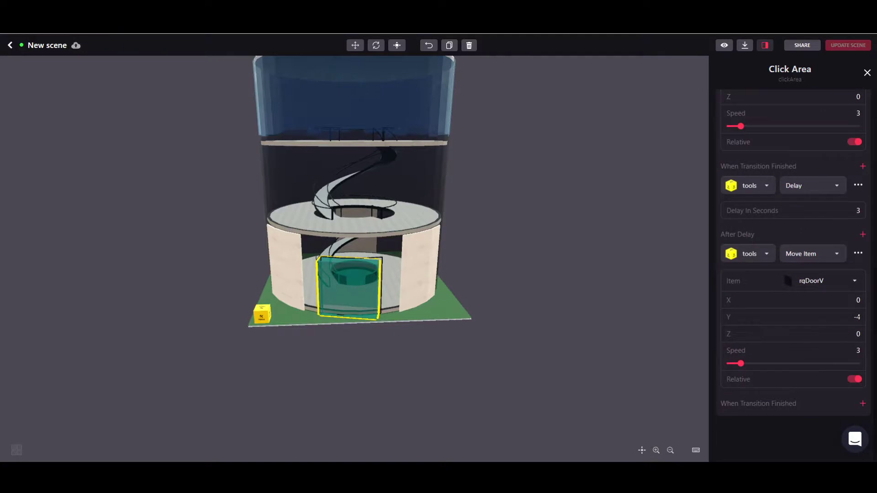
{"action": "double_click", "coordinate": [864, 318]}
{"action": "key", "text": "Delete"}
{"action": "type", "text": "0"}
{"action": "double_click", "coordinate": [858, 300]}
{"action": "key", "text": "Delete"}
{"action": "left_click", "coordinate": [570, 276]}
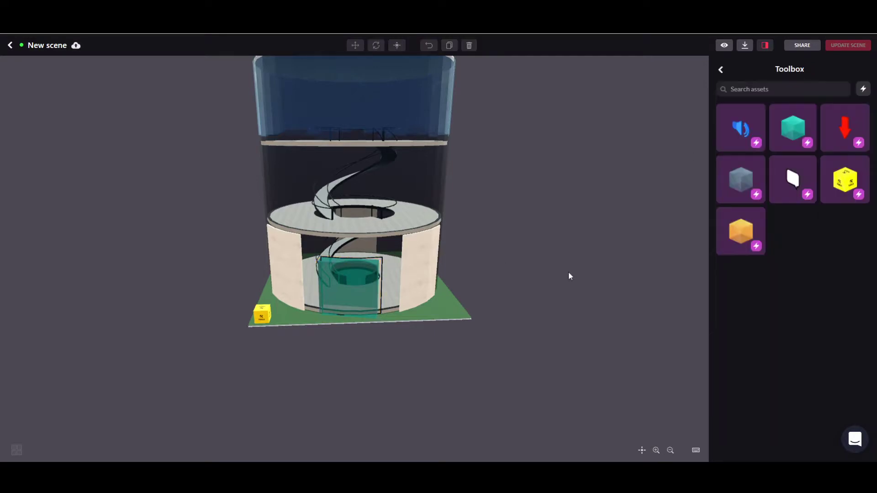
{"action": "left_click", "coordinate": [353, 287]}
{"action": "scroll", "coordinate": [849, 349], "scroll_direction": "down", "scroll_amount": 10}
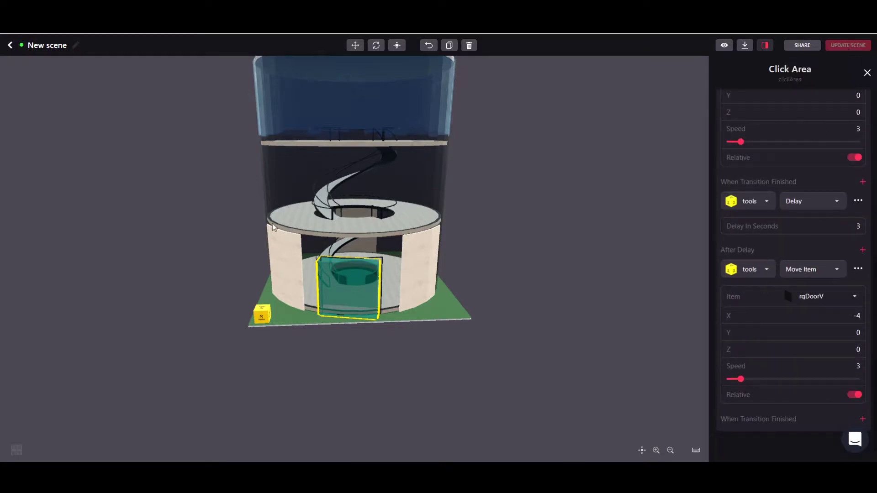
{"action": "left_click", "coordinate": [259, 317]}
Nudge the tools cube right, update the scene, and reopen 'New scene – 4 items' from My Scenes.
{"action": "left_click_drag", "start_coordinate": [259, 318], "coordinate": [263, 319]}
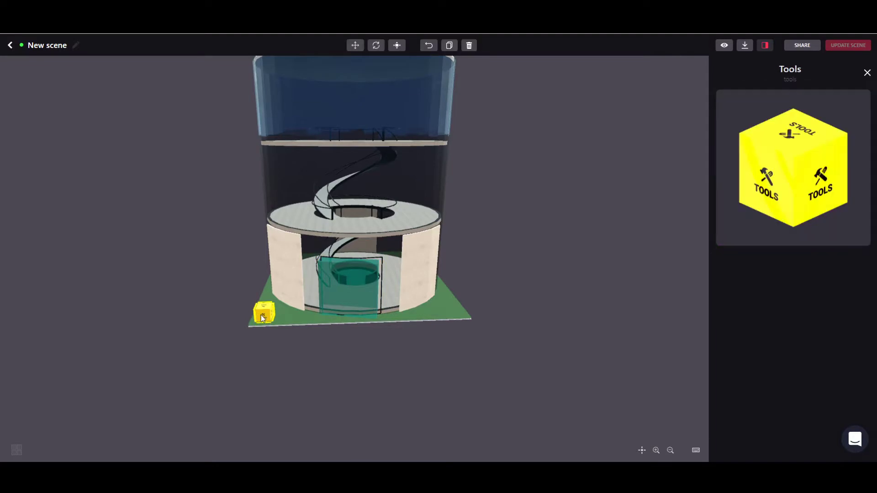
{"action": "left_click", "coordinate": [843, 46]}
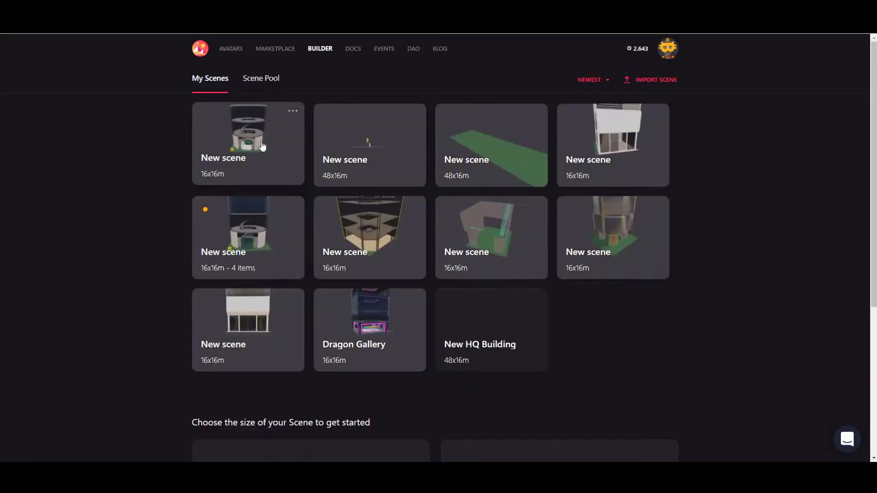
{"action": "left_click", "coordinate": [261, 145]}
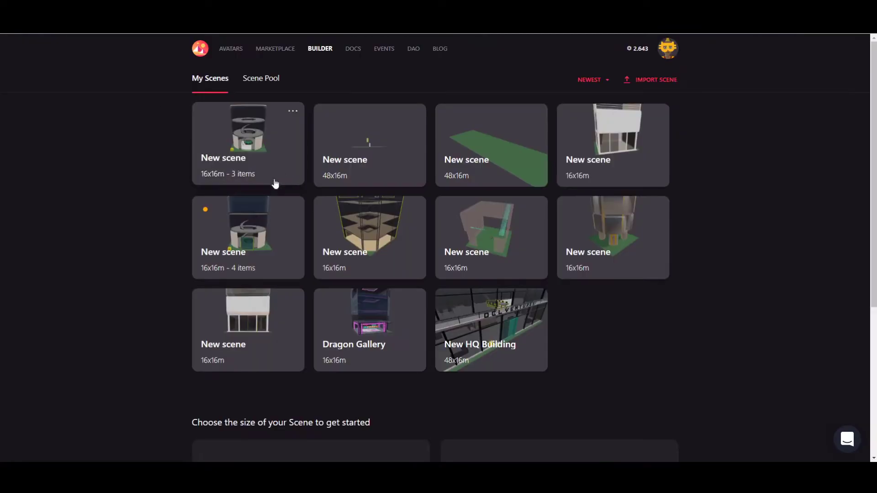
{"action": "left_click", "coordinate": [266, 220]}
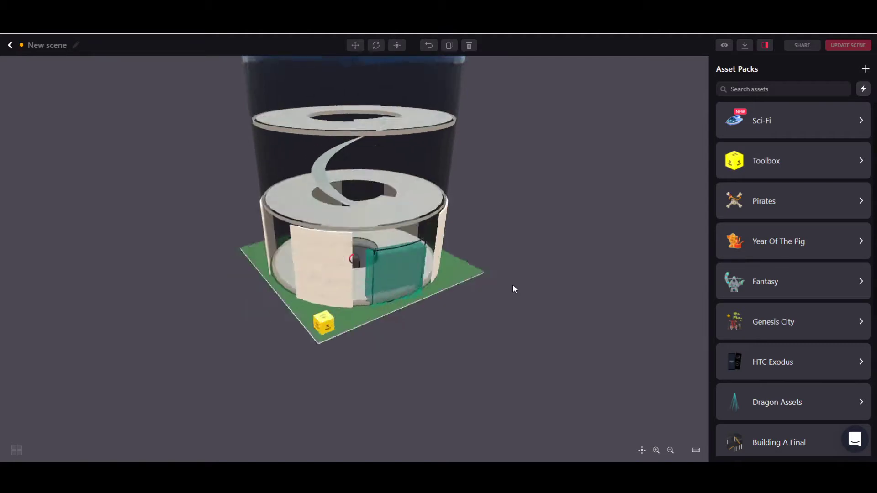
Check the click area's X 4 / X -4 door actions and publish the scene to the land.
{"action": "left_click", "coordinate": [390, 277]}
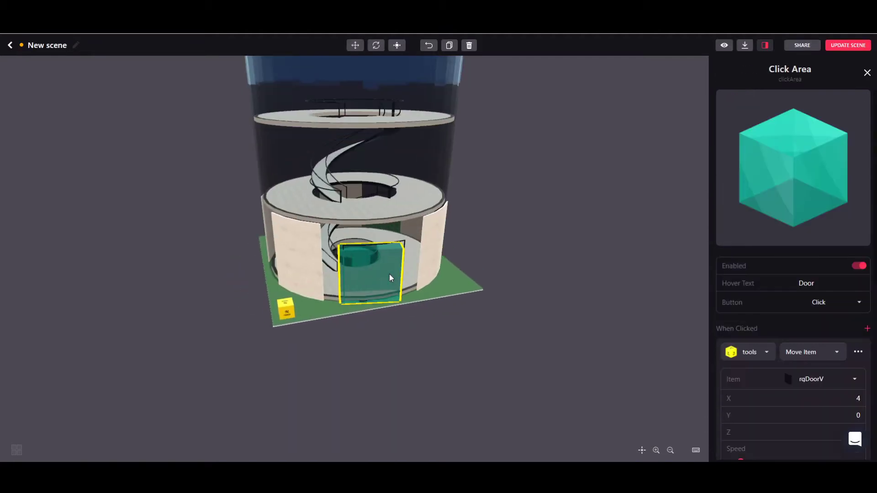
{"action": "scroll", "coordinate": [835, 395], "scroll_direction": "down", "scroll_amount": 4}
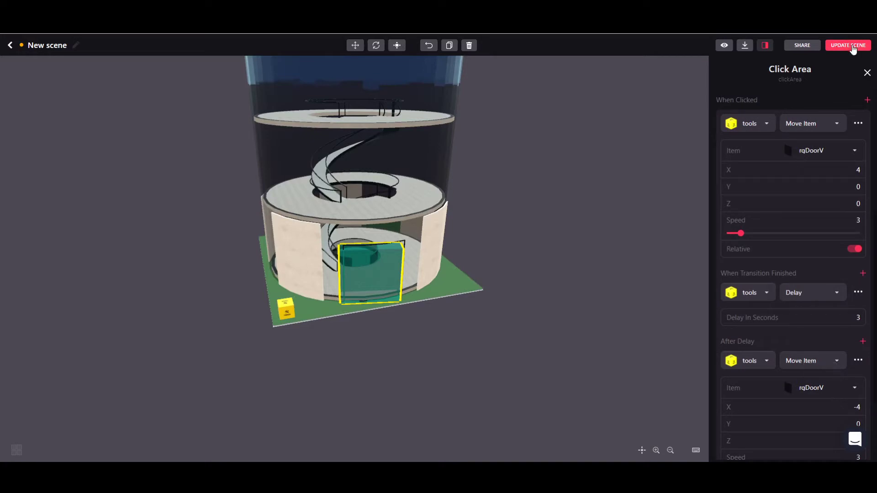
{"action": "left_click", "coordinate": [852, 45]}
{"action": "left_click", "coordinate": [461, 354]}
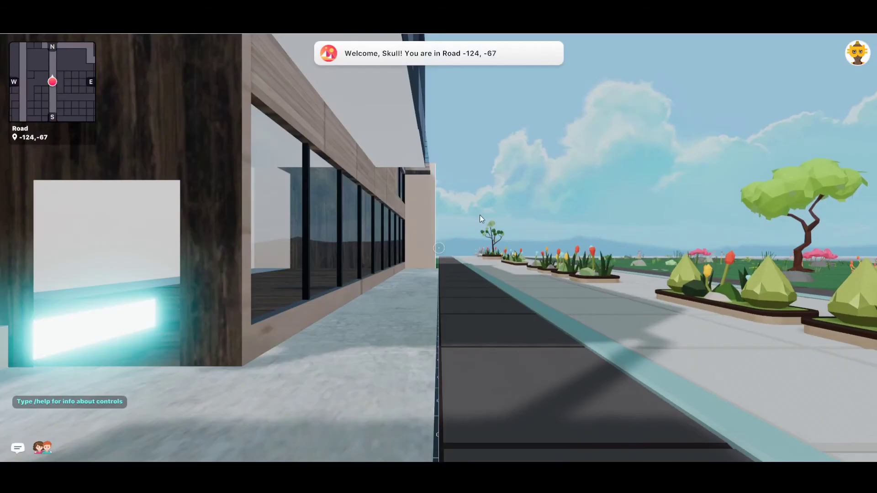
Walk up to the round glass gallery and click the door so it slides open.
{"action": "key", "text": "w"}
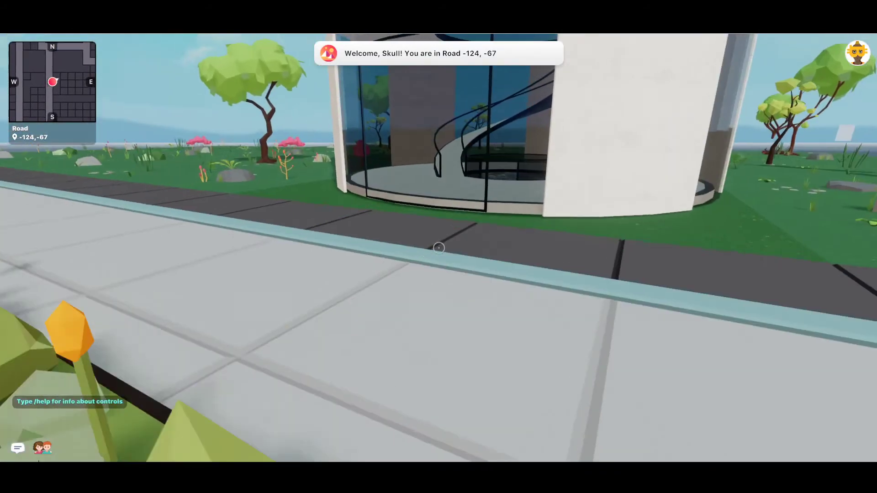
{"action": "key", "text": "w"}
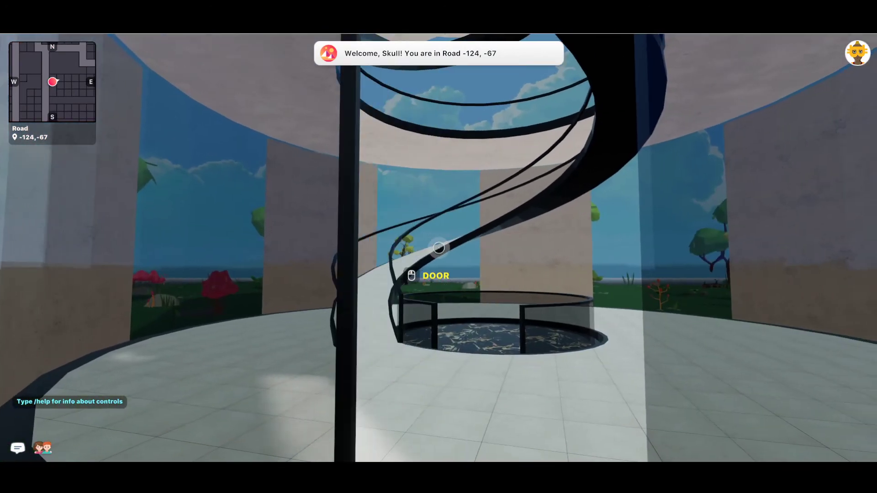
{"action": "left_click", "coordinate": [438, 248]}
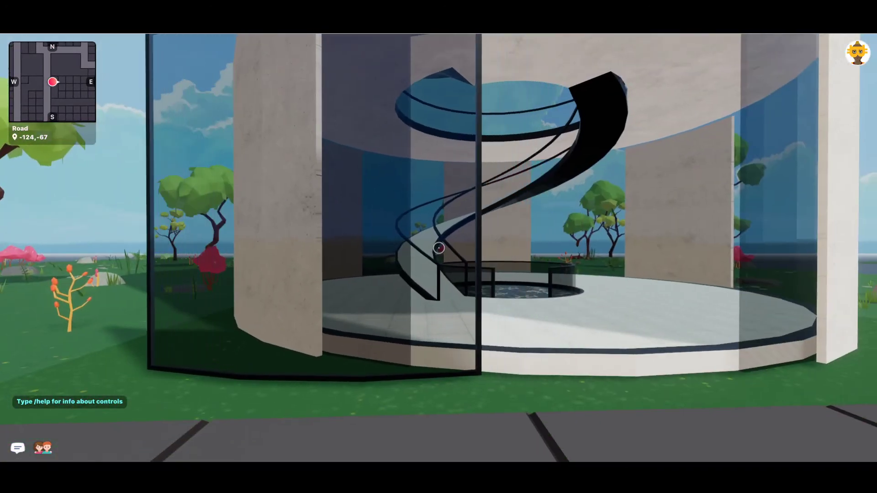
Step back to view the whole entrance and click the glass door closed again.
{"action": "key", "text": "w"}
{"action": "key", "text": "s"}
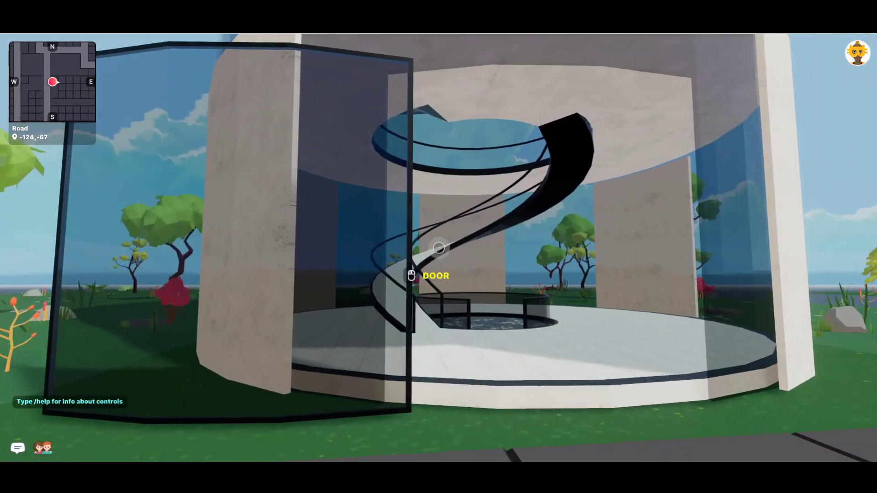
{"action": "left_click", "coordinate": [439, 248]}
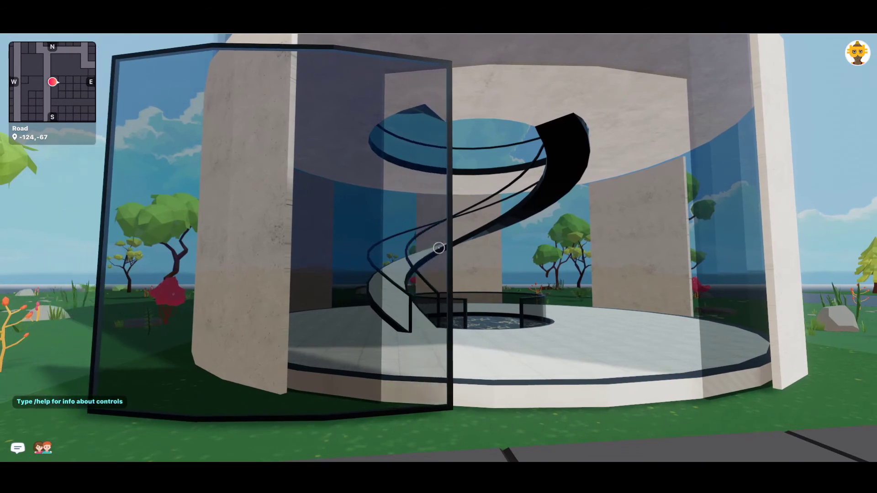